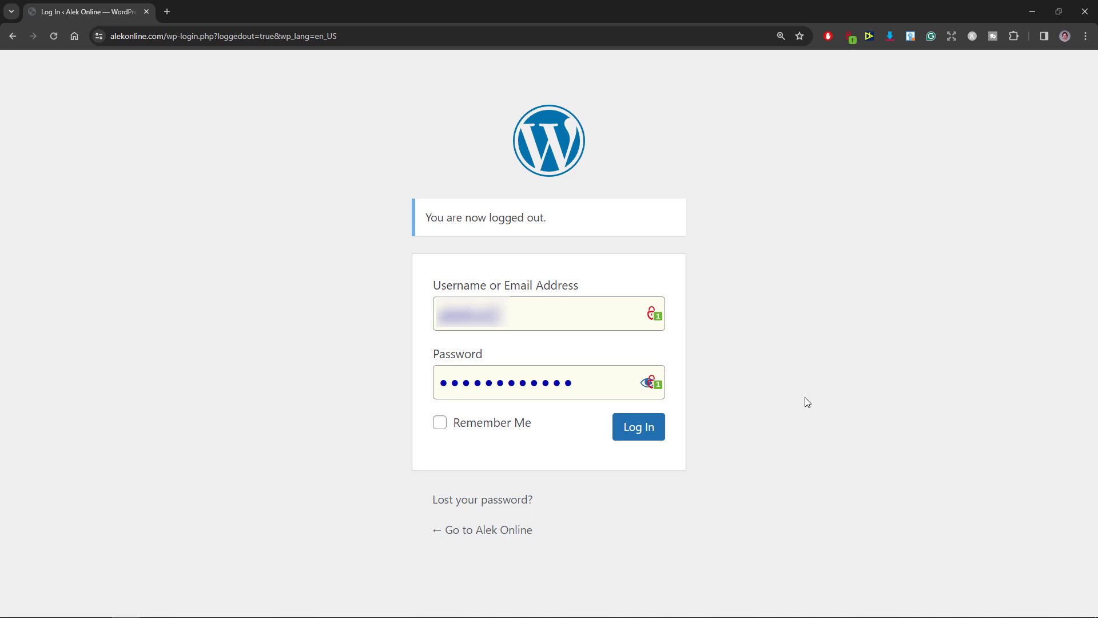
Log in to the site's admin area with the prefilled credentials and look over the Dashboard home widgets.
{"action": "left_click", "coordinate": [648, 428]}
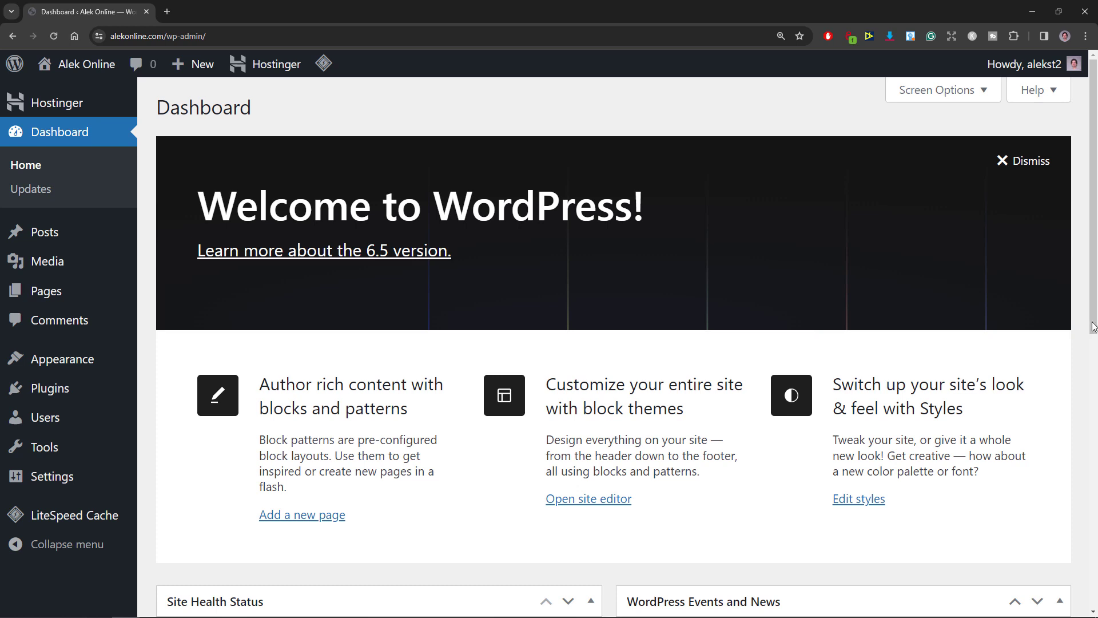
{"action": "left_click_drag", "start_coordinate": [1092, 323], "coordinate": [1095, 564]}
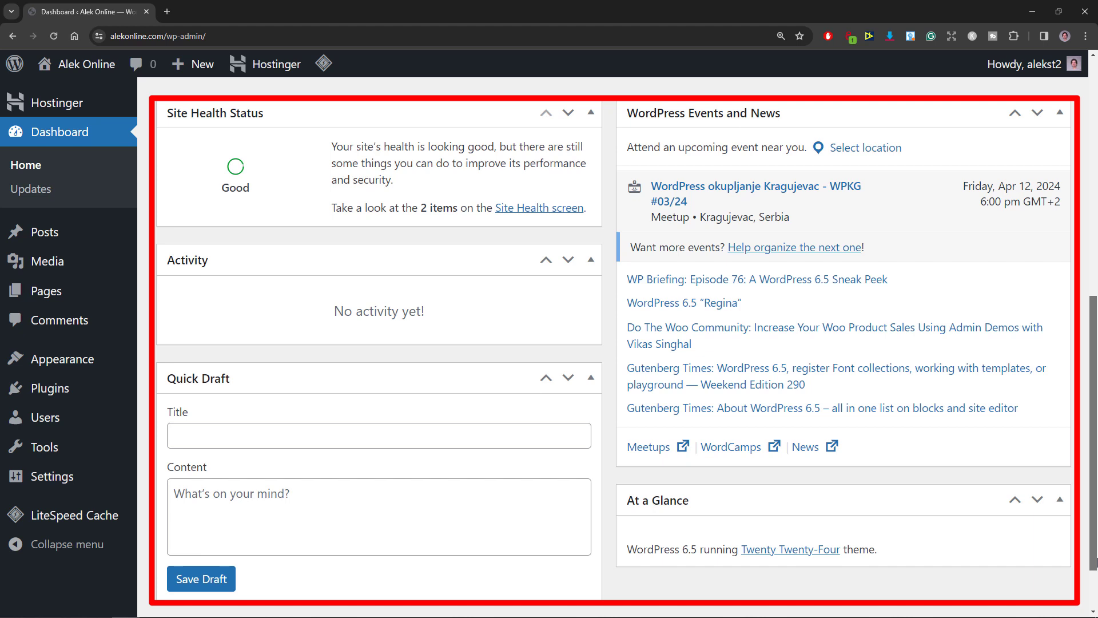
{"action": "left_click_drag", "start_coordinate": [1095, 563], "coordinate": [1096, 314]}
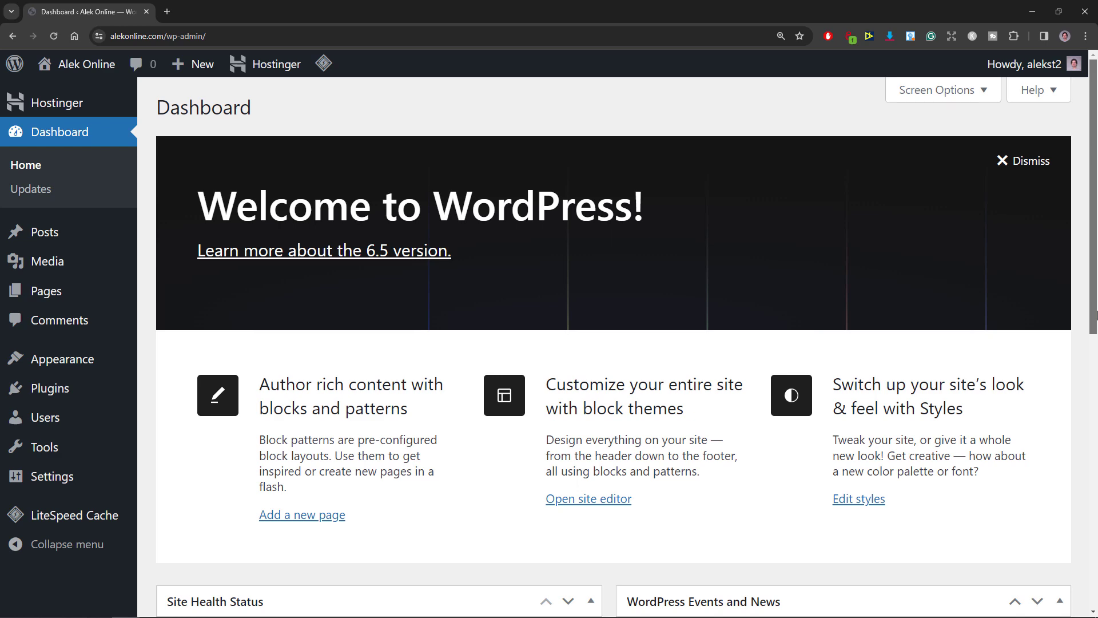
Hide the Welcome, WordPress Events and News, Quick Draft and Activity boxes from the Dashboard home screen.
{"action": "left_click", "coordinate": [981, 91]}
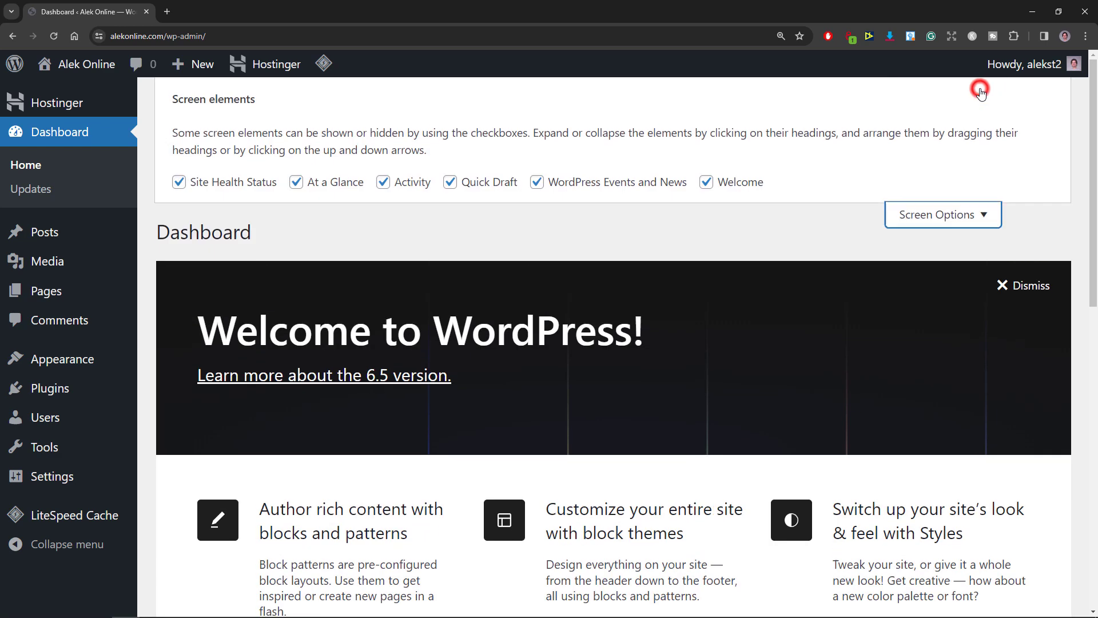
{"action": "left_click", "coordinate": [742, 182]}
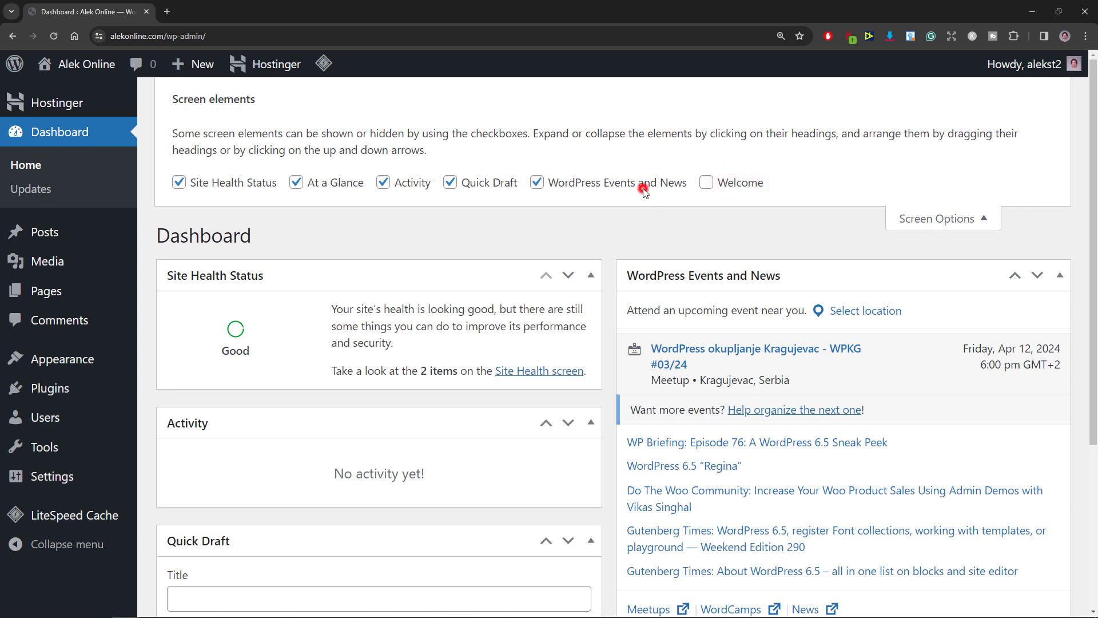
{"action": "left_click", "coordinate": [644, 186]}
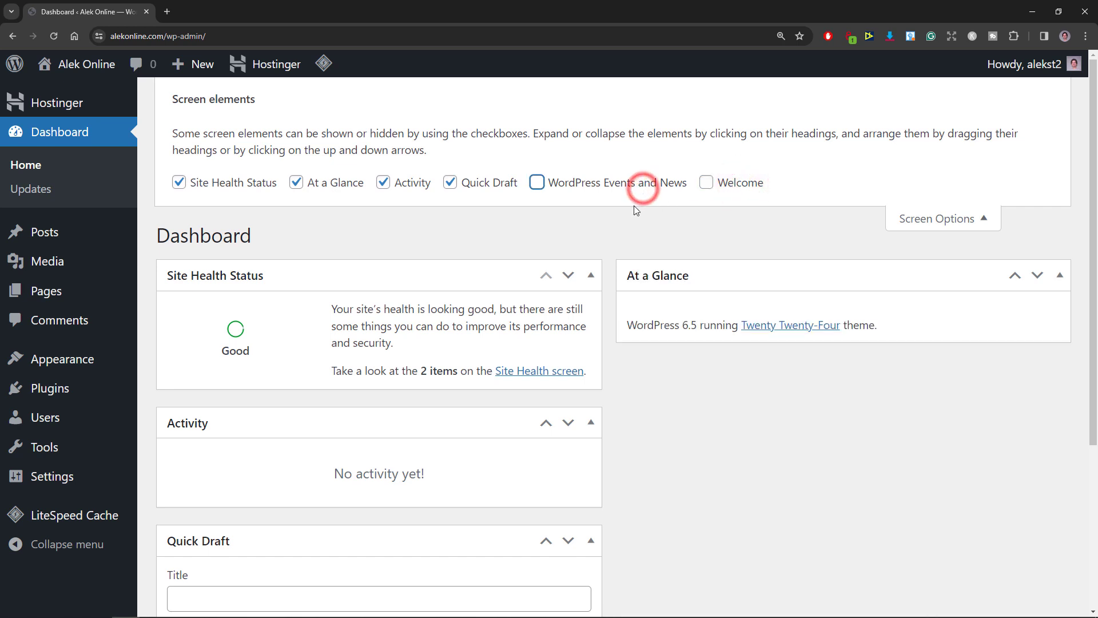
{"action": "left_click", "coordinate": [495, 186]}
{"action": "left_click", "coordinate": [416, 186]}
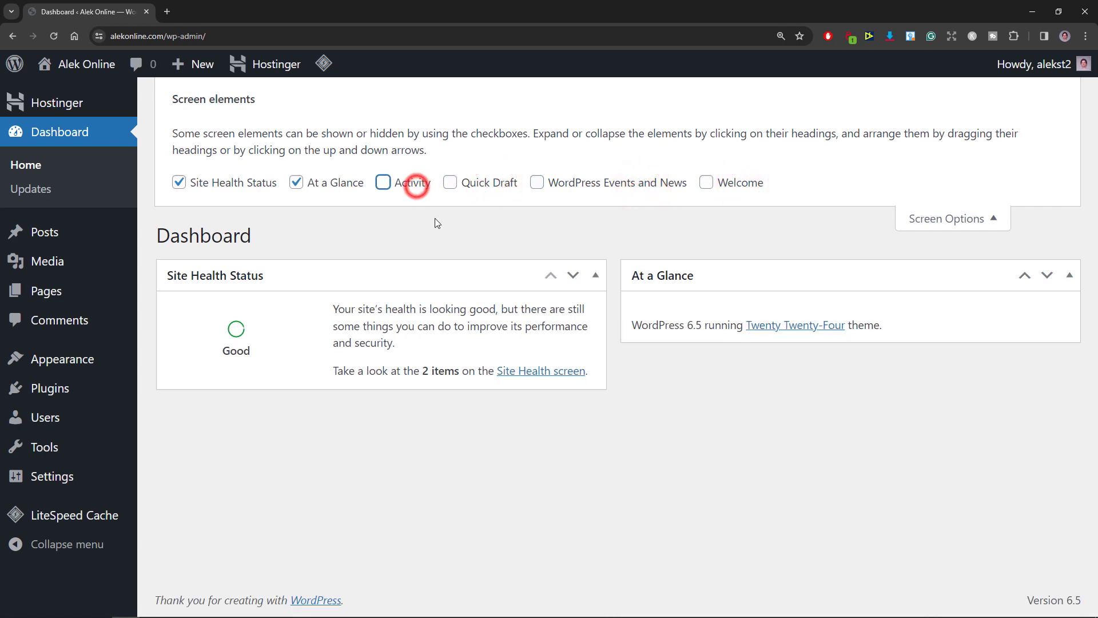
{"action": "left_click", "coordinate": [917, 226]}
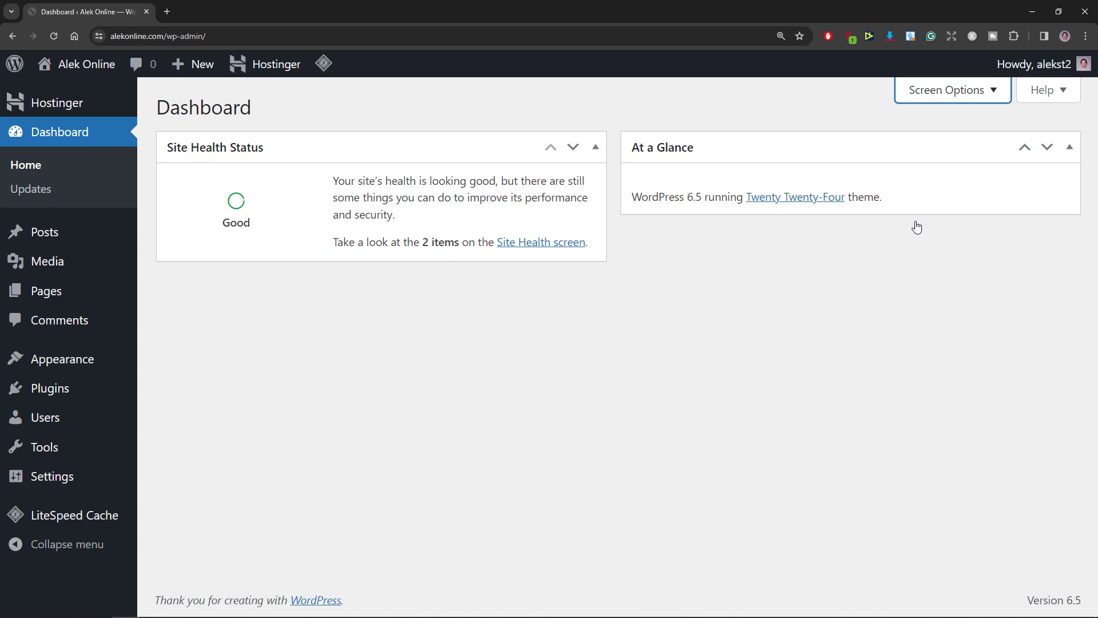
Read the Dashboard's built-in help on Navigation, Layout and Content, and close the help.
{"action": "left_click", "coordinate": [1047, 94]}
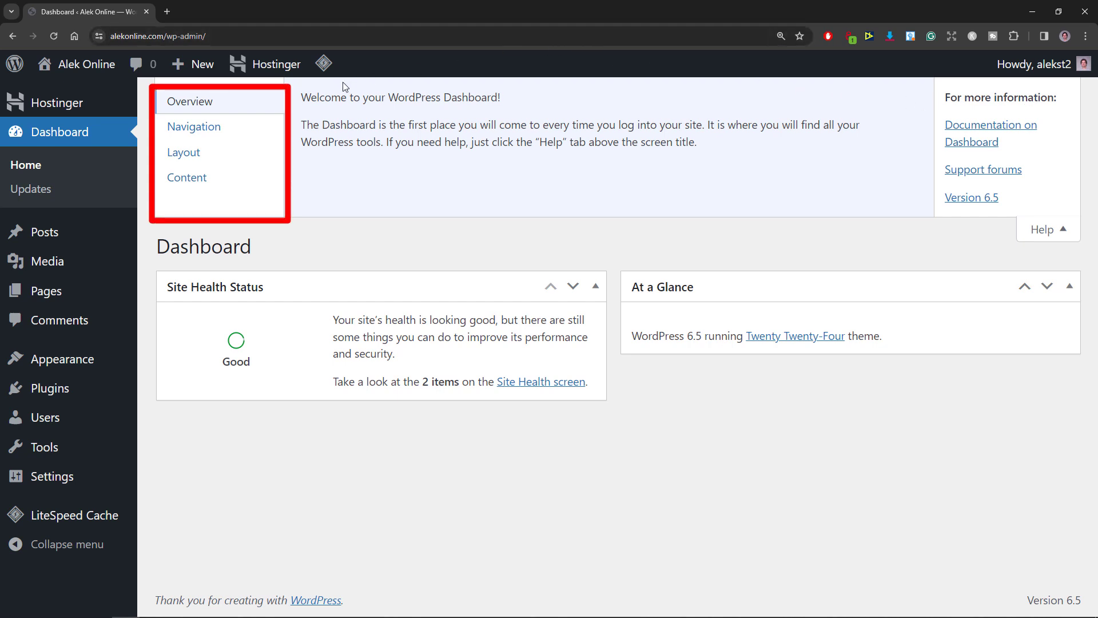
{"action": "left_click", "coordinate": [209, 129]}
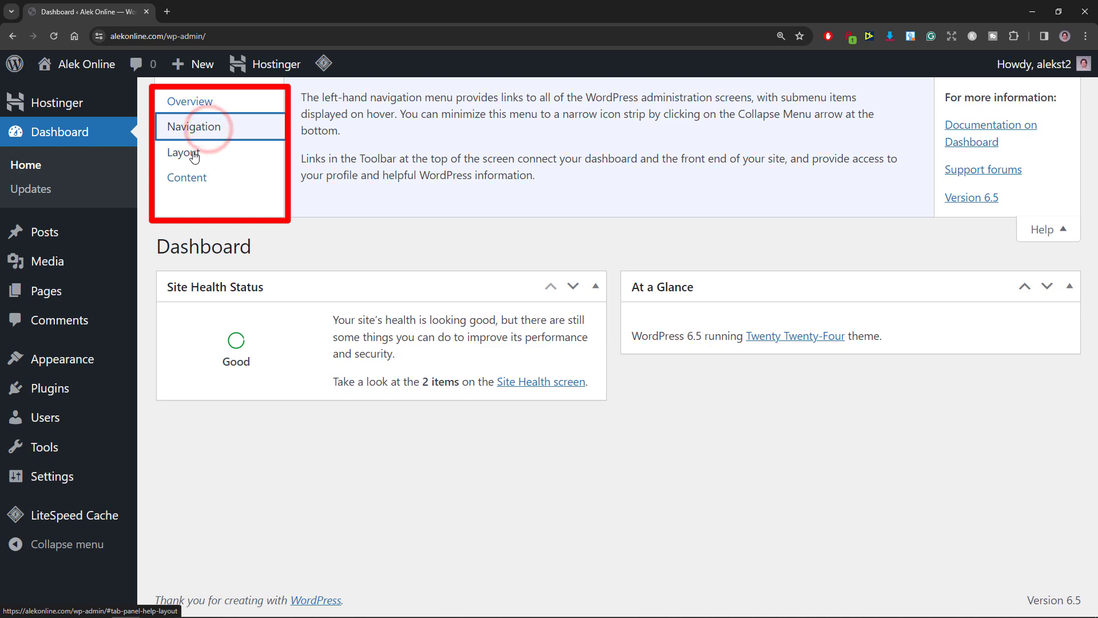
{"action": "left_click", "coordinate": [193, 154]}
{"action": "left_click", "coordinate": [194, 179]}
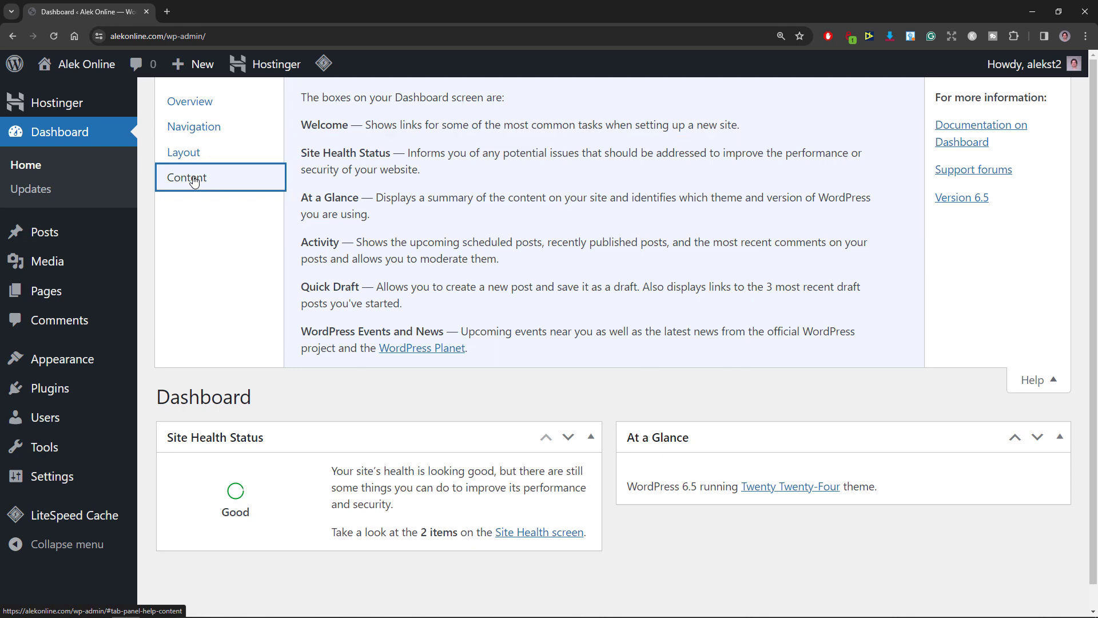
{"action": "left_click", "coordinate": [1023, 386]}
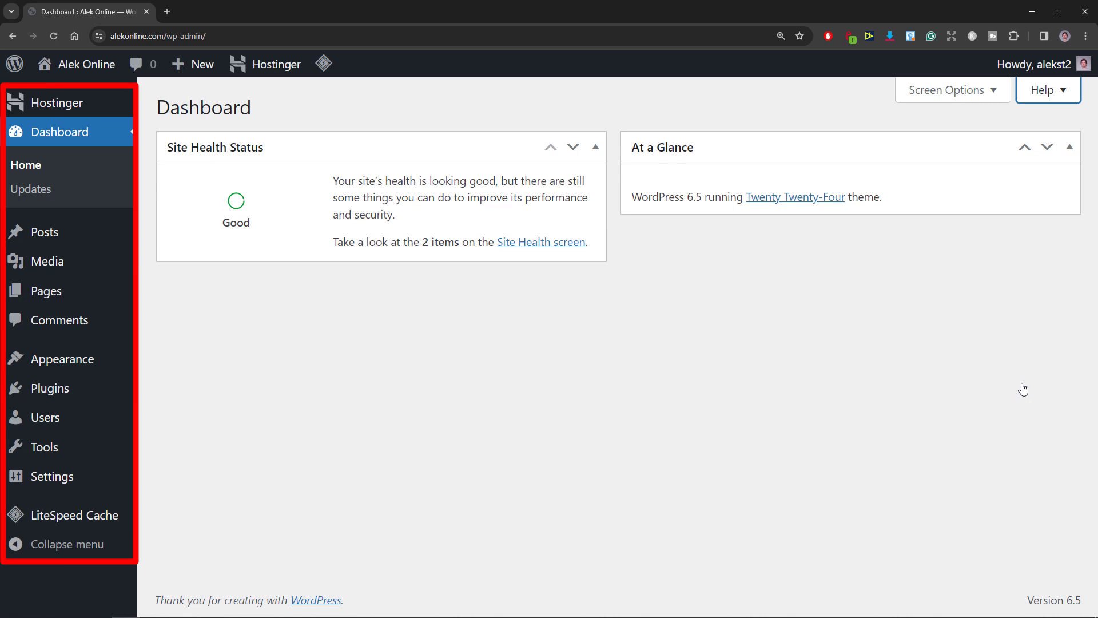
Look at Hostinger's Get started guide and AI Content Creator, and return to the Dashboard home.
{"action": "left_click", "coordinate": [67, 107]}
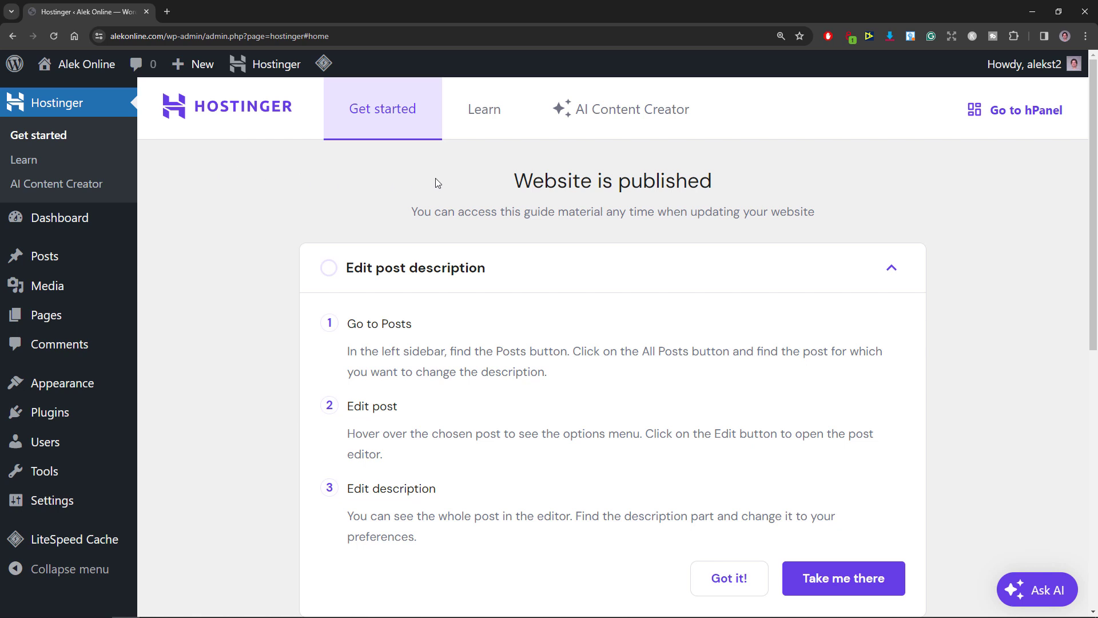
{"action": "left_click", "coordinate": [611, 119]}
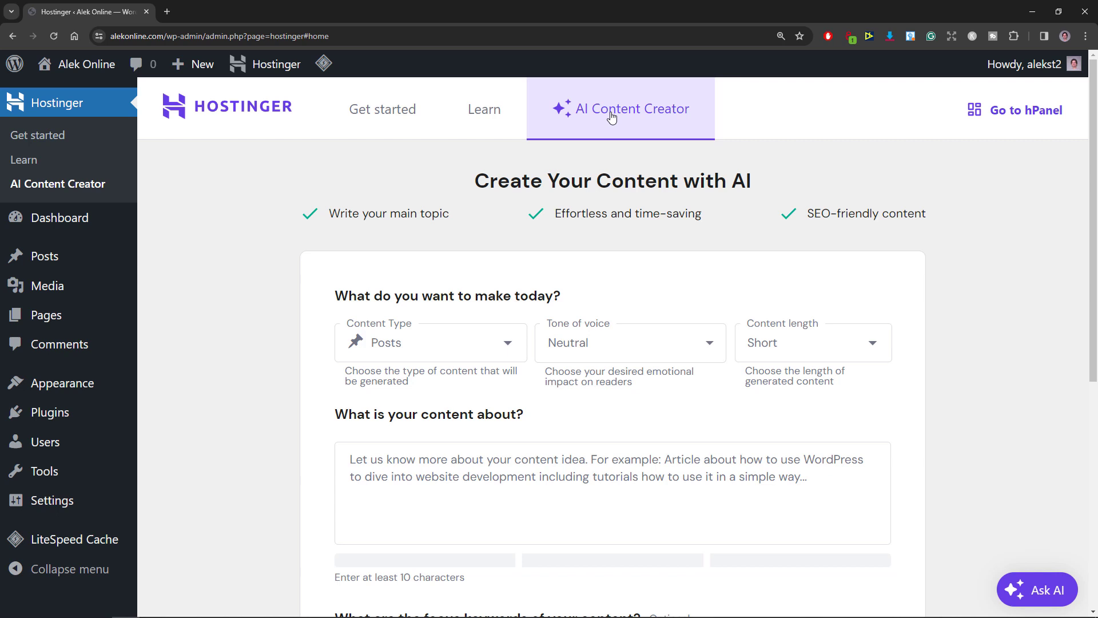
{"action": "left_click", "coordinate": [85, 221]}
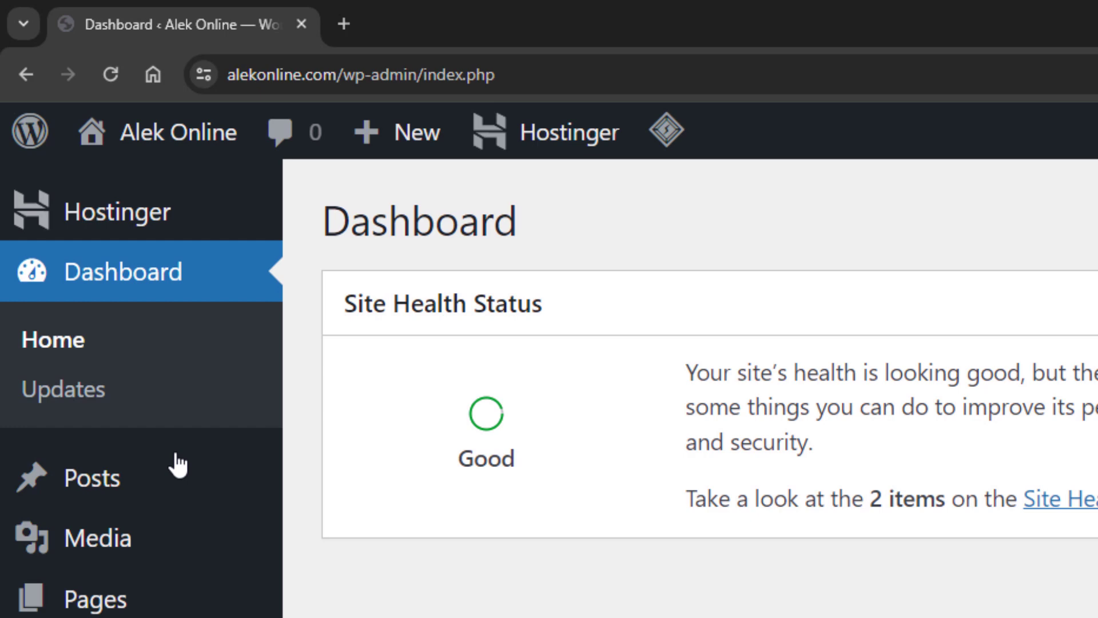
Open the Dashboard's Updates page to check the WordPress version and the update status of plugins and themes.
{"action": "left_click", "coordinate": [166, 217]}
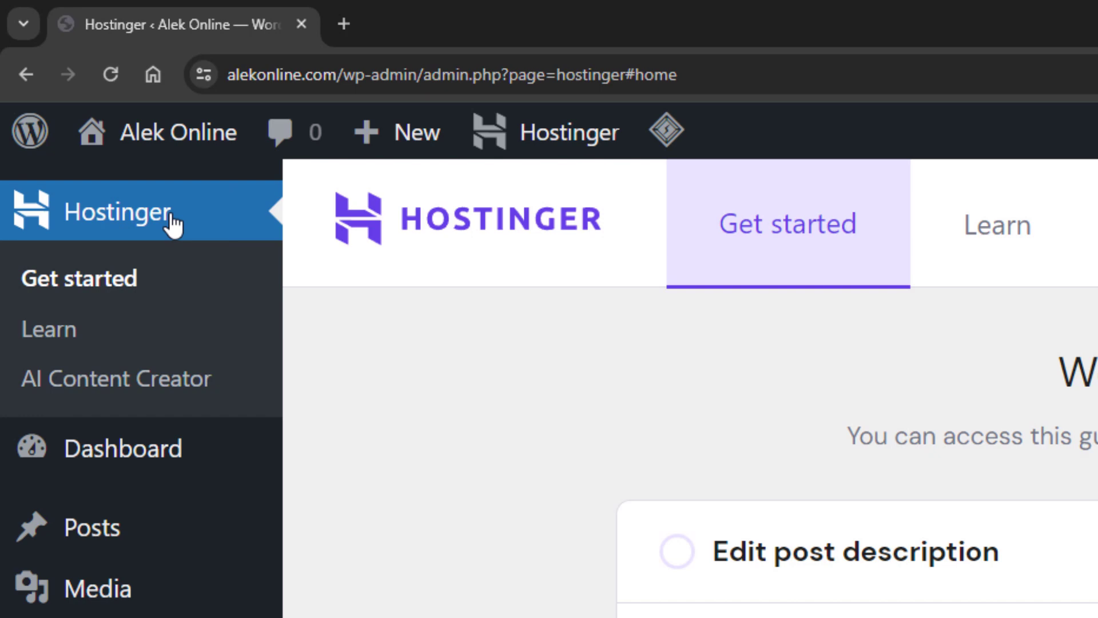
{"action": "mouse_move", "coordinate": [170, 457]}
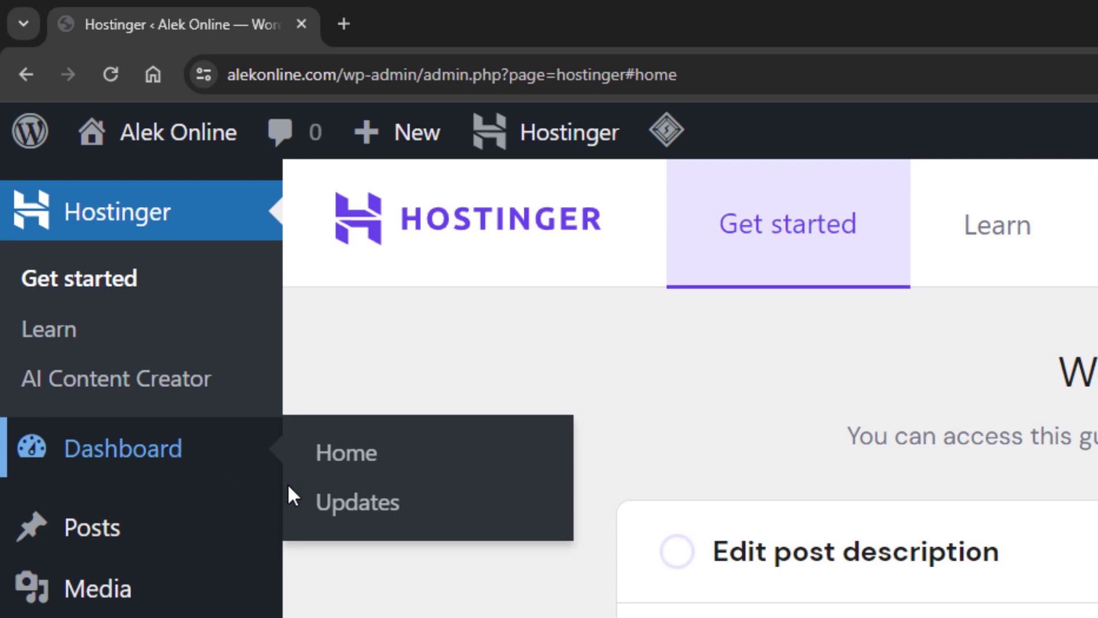
{"action": "left_click", "coordinate": [309, 504]}
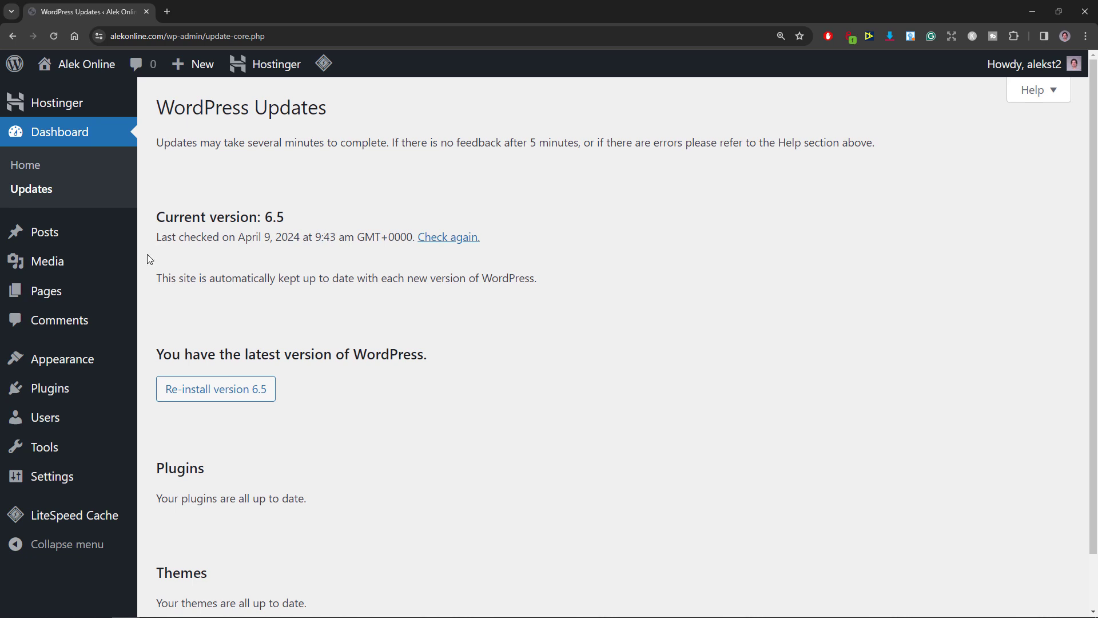
View the published "Hello world!" post from the list of all posts and return to that list.
{"action": "left_click", "coordinate": [60, 231]}
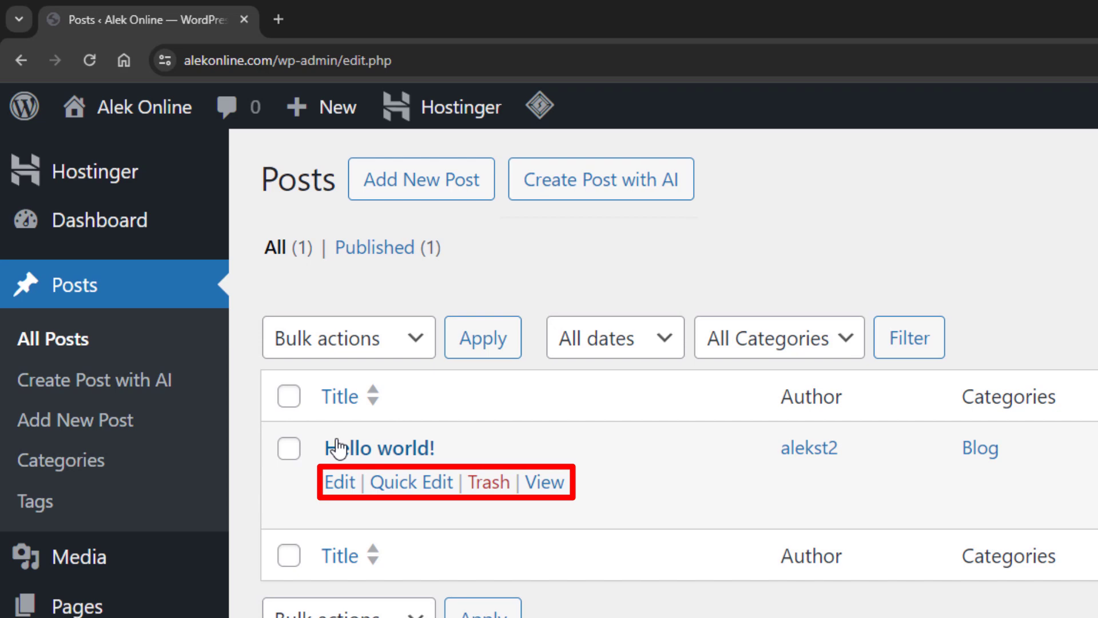
{"action": "left_click", "coordinate": [540, 485]}
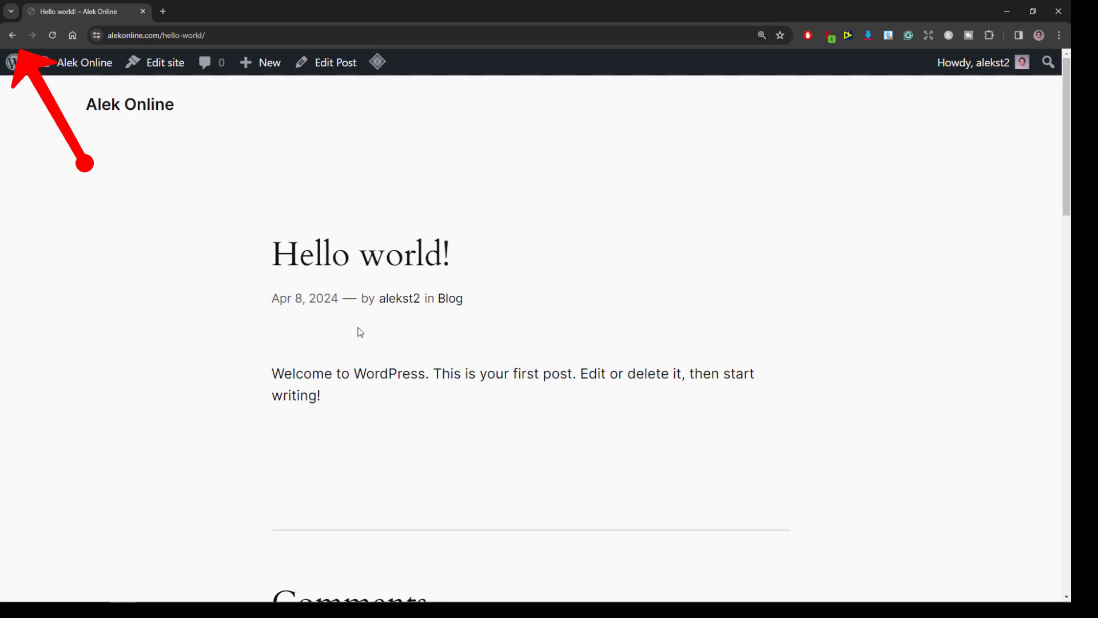
{"action": "left_click", "coordinate": [13, 36]}
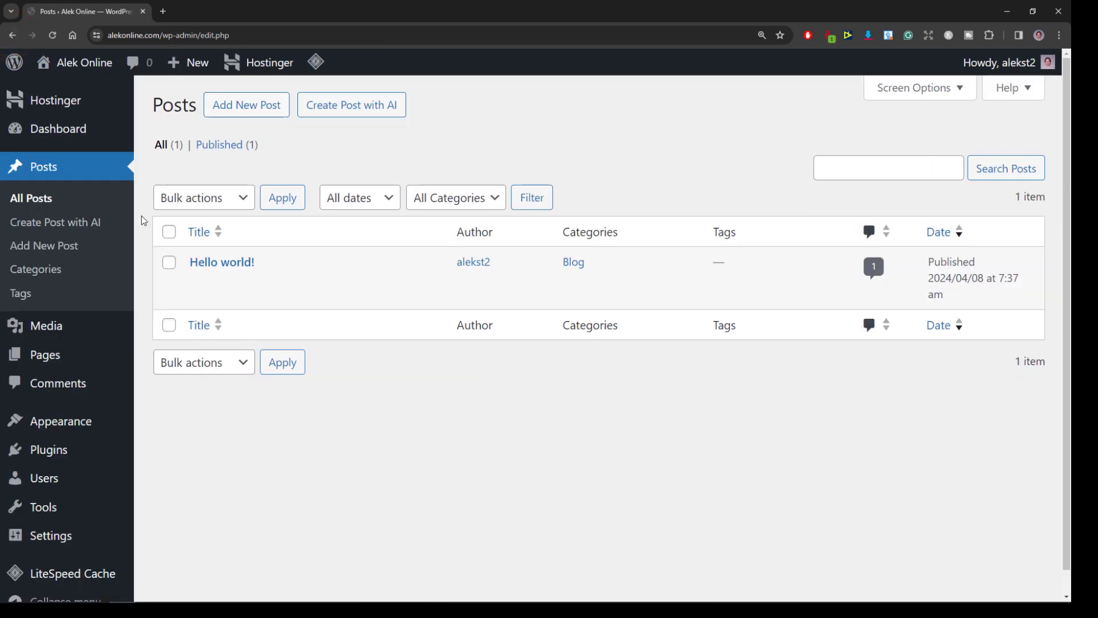
Look at the AI post creation page and the blank new-post editor, and return to the posts list.
{"action": "left_click", "coordinate": [335, 107]}
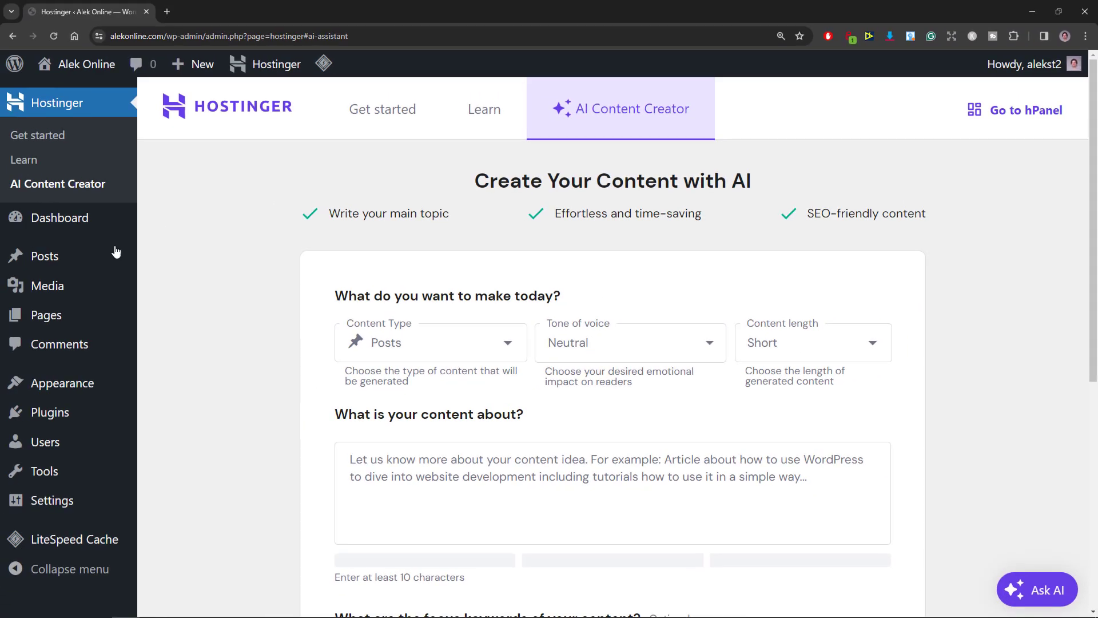
{"action": "mouse_move", "coordinate": [103, 259]}
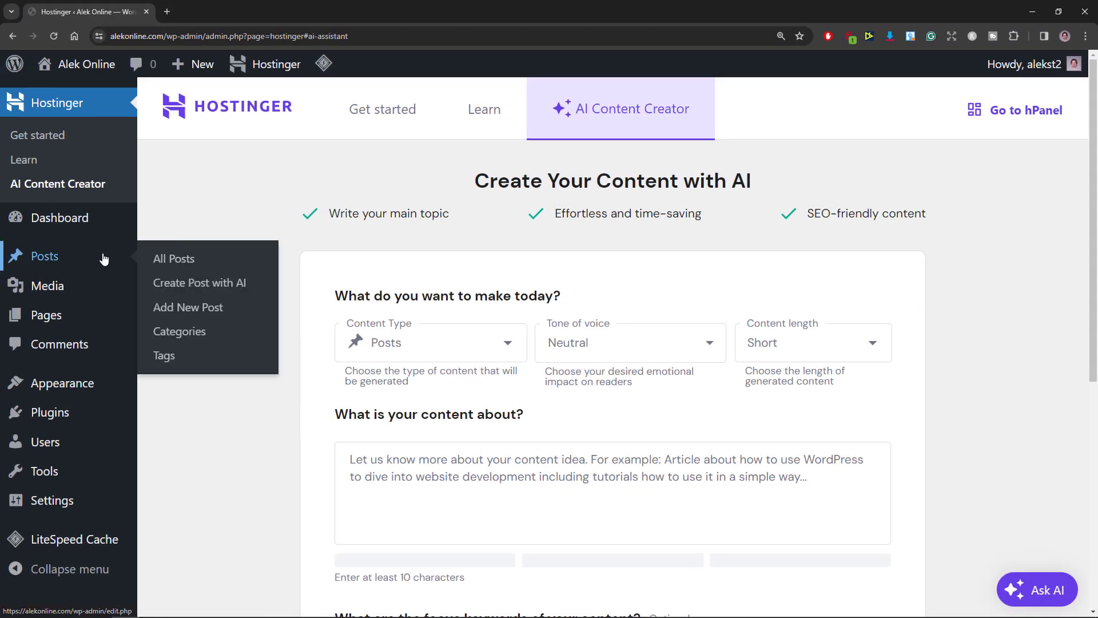
{"action": "left_click", "coordinate": [170, 308]}
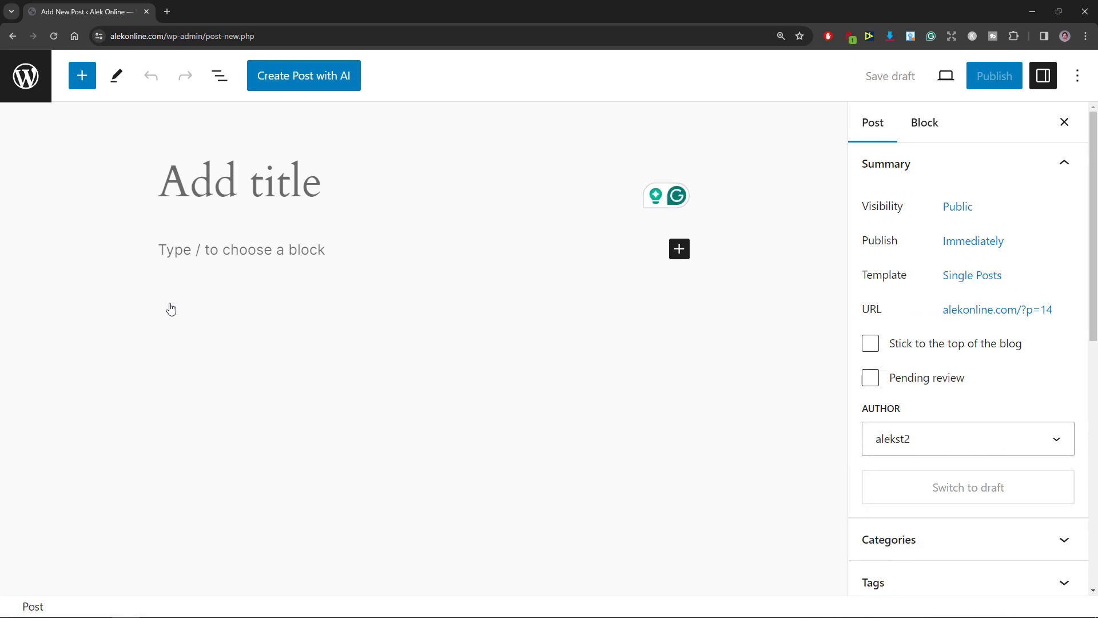
{"action": "left_click", "coordinate": [24, 79]}
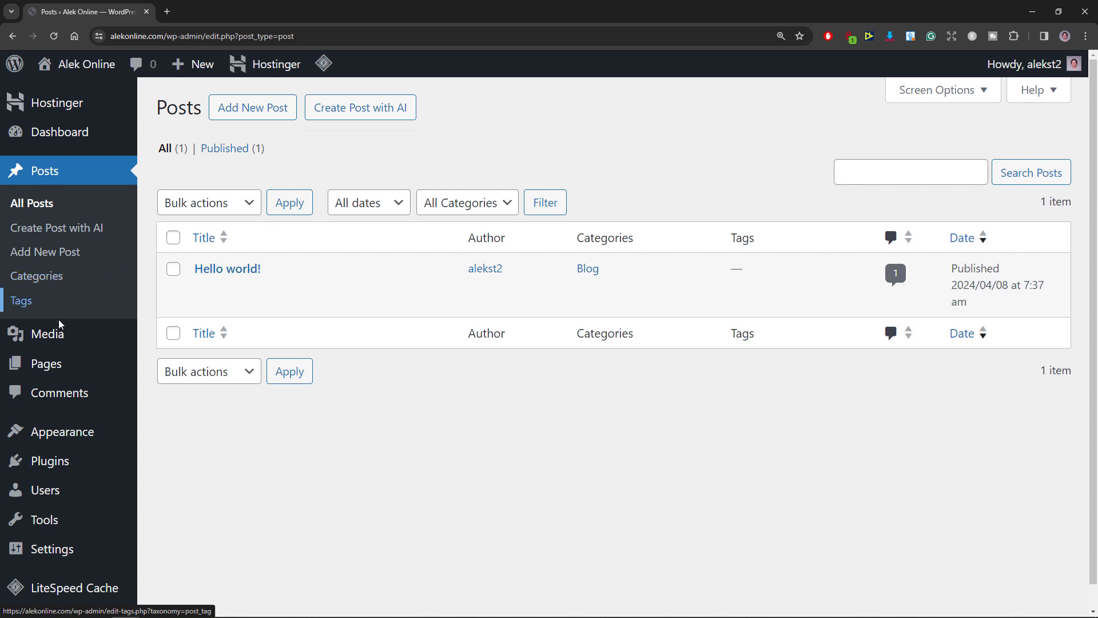
Look at the Media Library and open the page for uploading a new media file.
{"action": "mouse_move", "coordinate": [59, 336]}
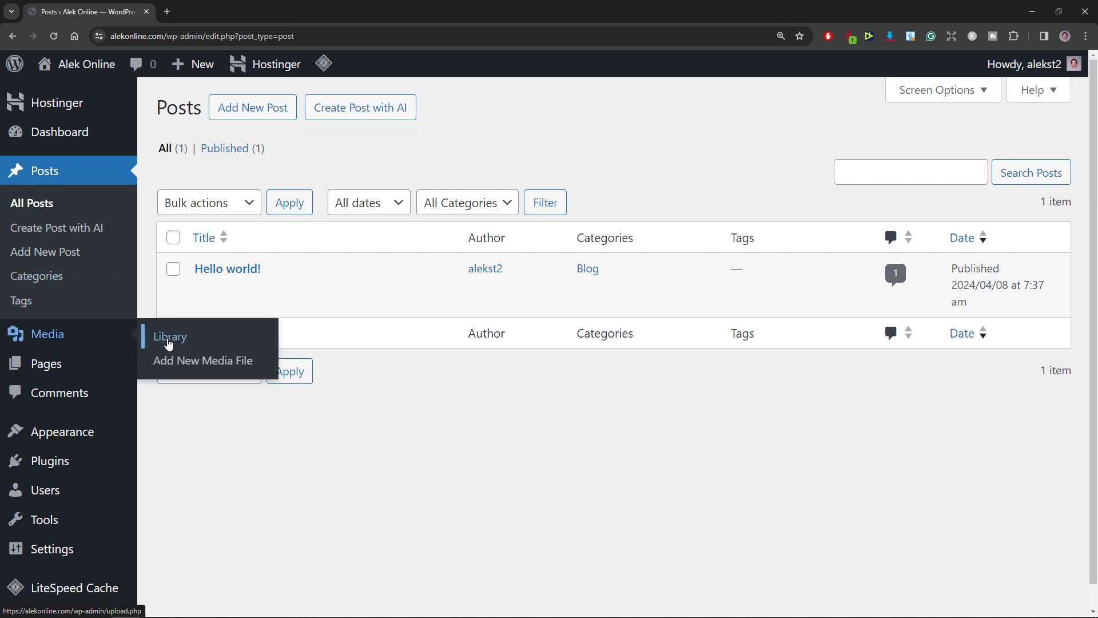
{"action": "left_click", "coordinate": [166, 340]}
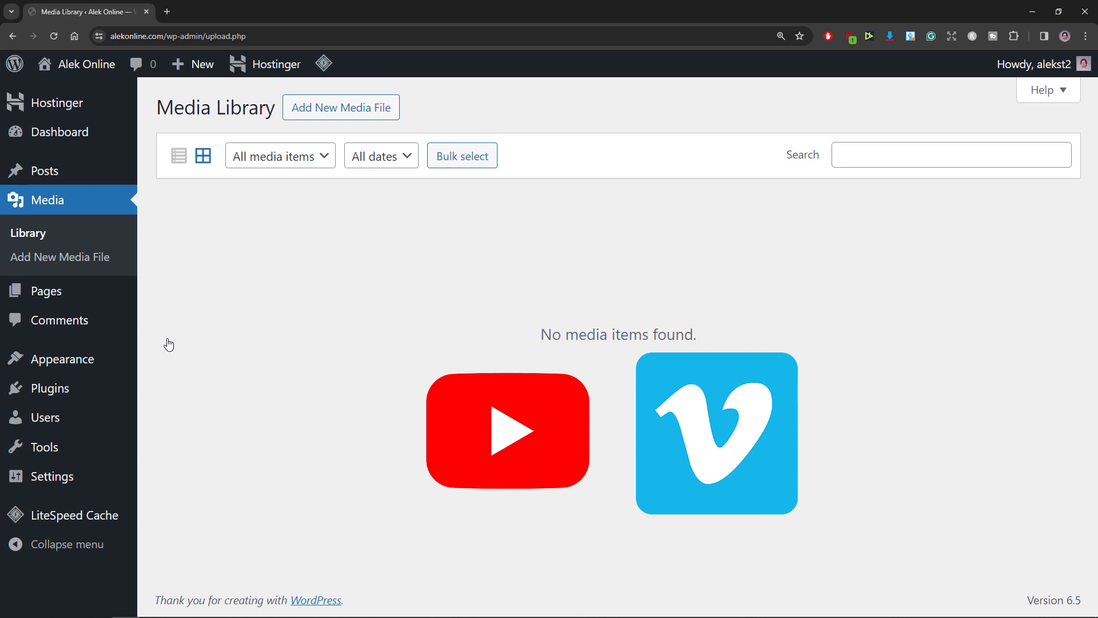
{"action": "left_click", "coordinate": [98, 256]}
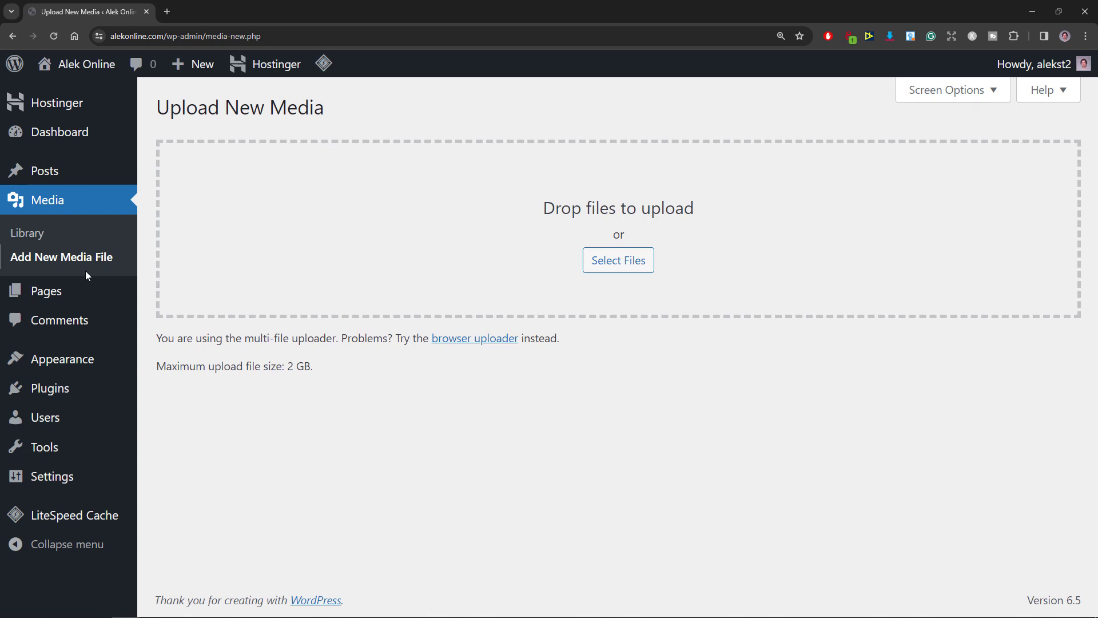
View the list of all pages and the moderation options for the comment on the "Hello world!" post.
{"action": "left_click", "coordinate": [66, 295]}
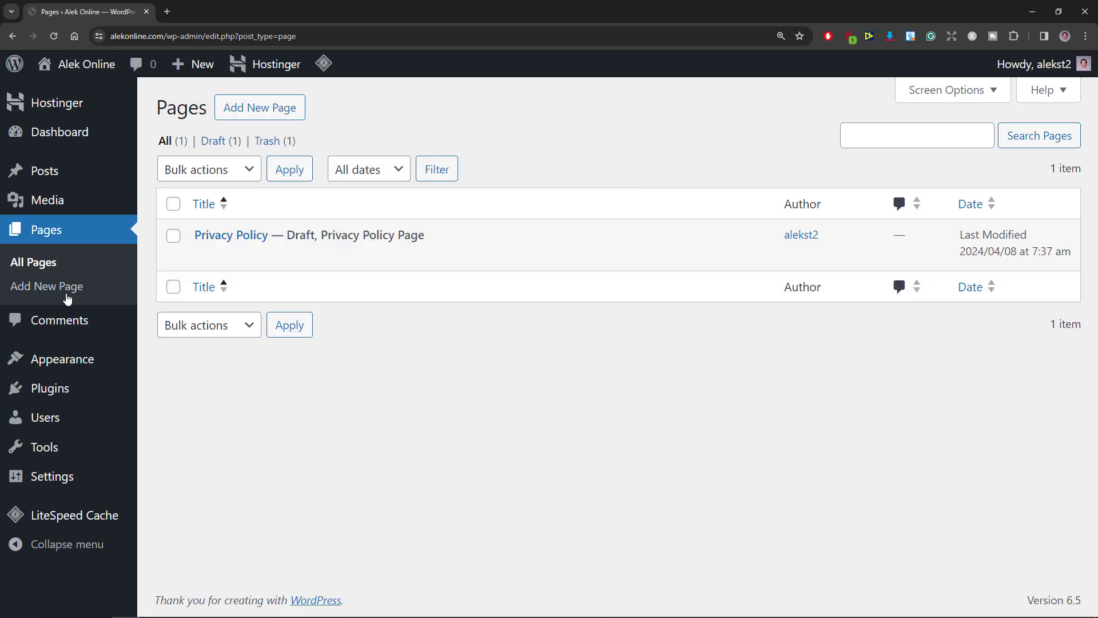
{"action": "left_click", "coordinate": [68, 322]}
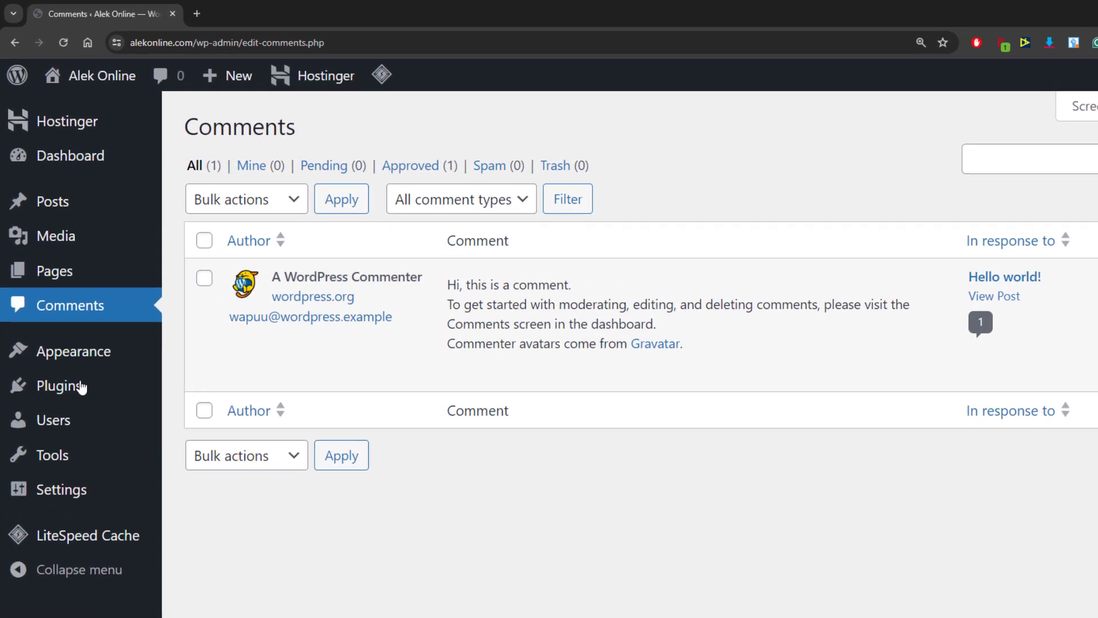
{"action": "mouse_move", "coordinate": [297, 450]}
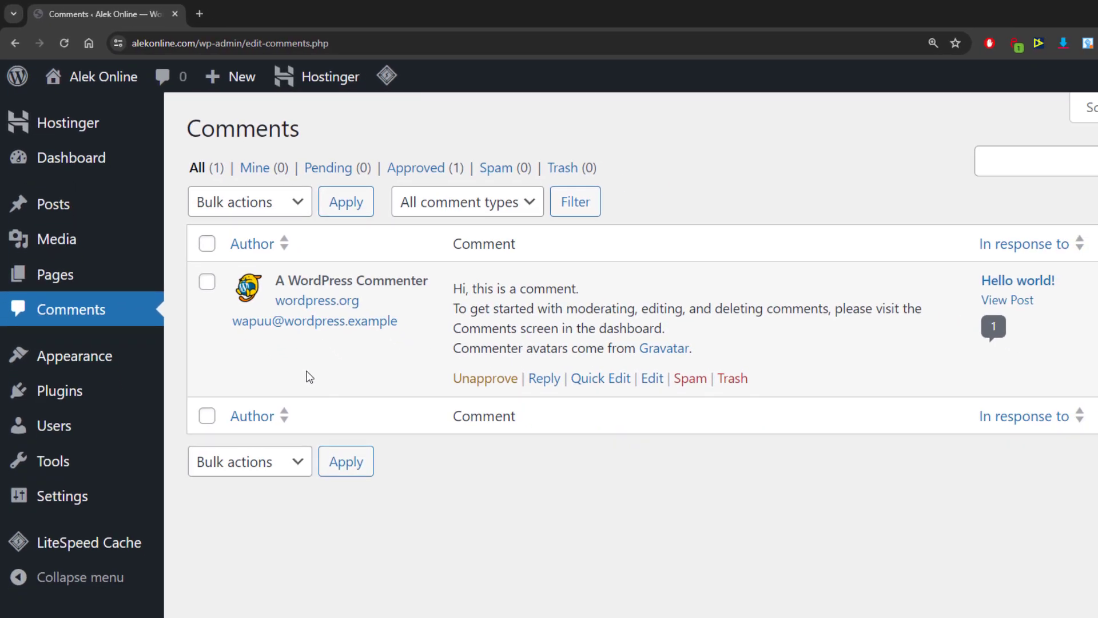
Look through the site's installed themes, installed plugins and the list of all users.
{"action": "left_click", "coordinate": [91, 310]}
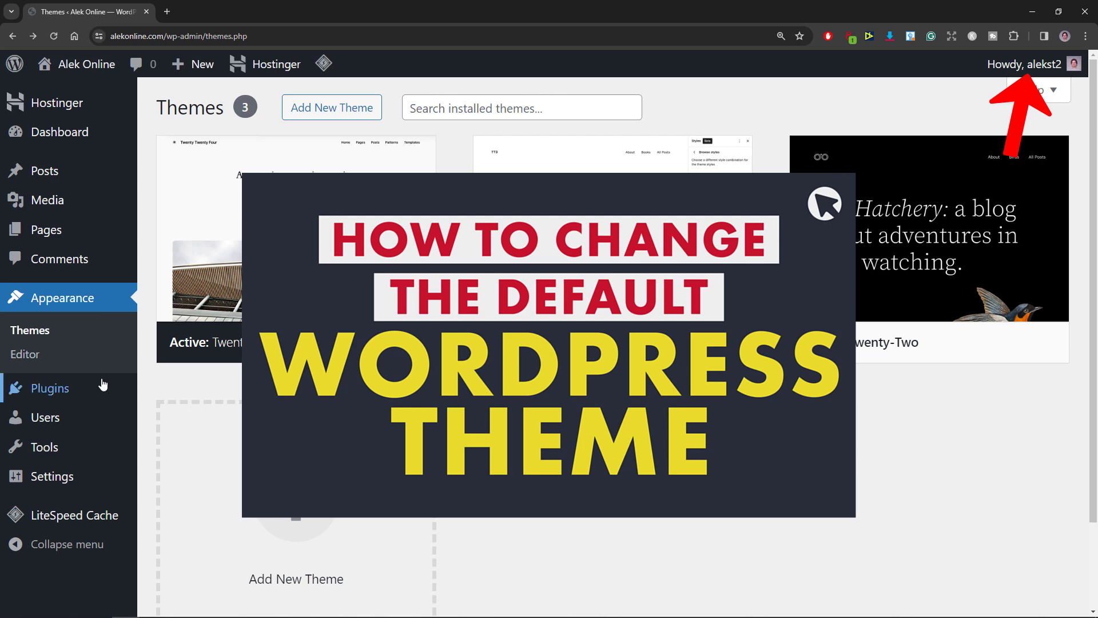
{"action": "mouse_move", "coordinate": [69, 388]}
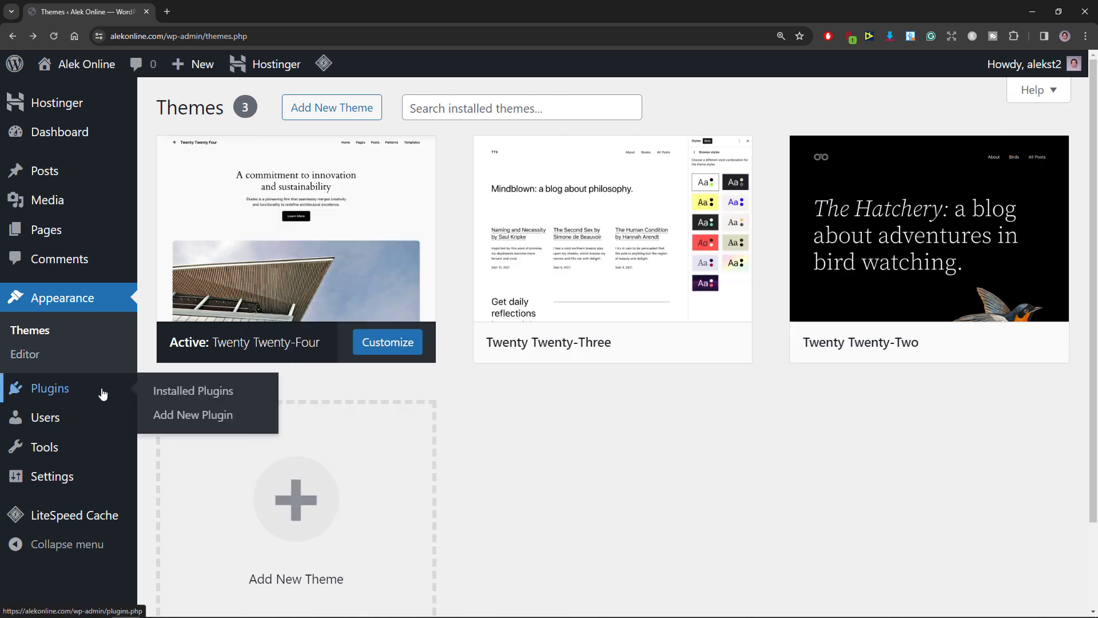
{"action": "left_click", "coordinate": [164, 390]}
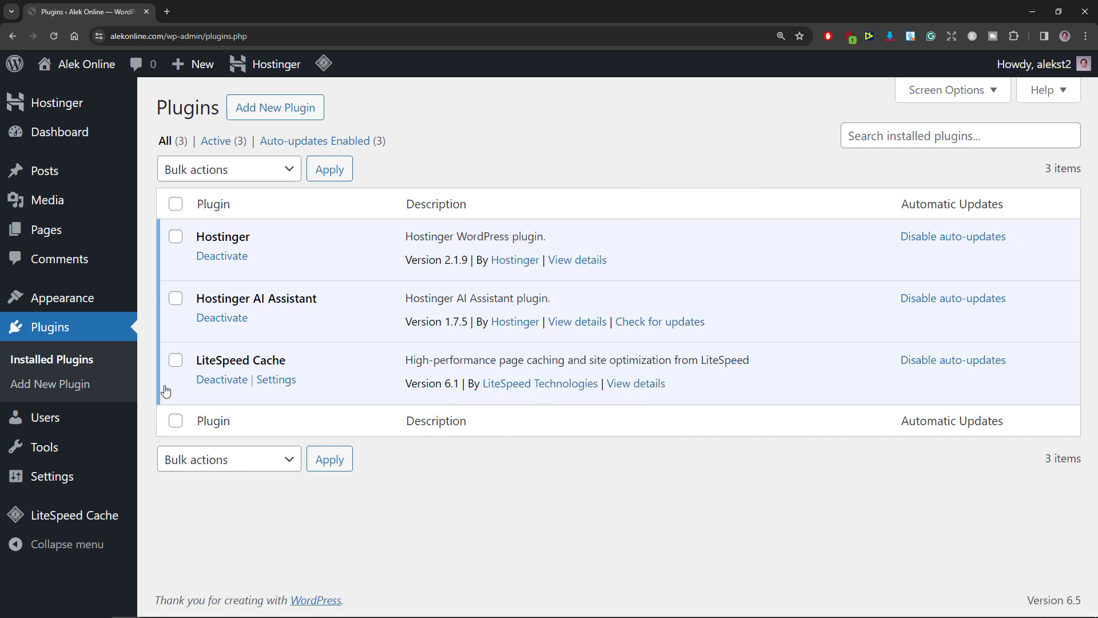
{"action": "left_click", "coordinate": [109, 414]}
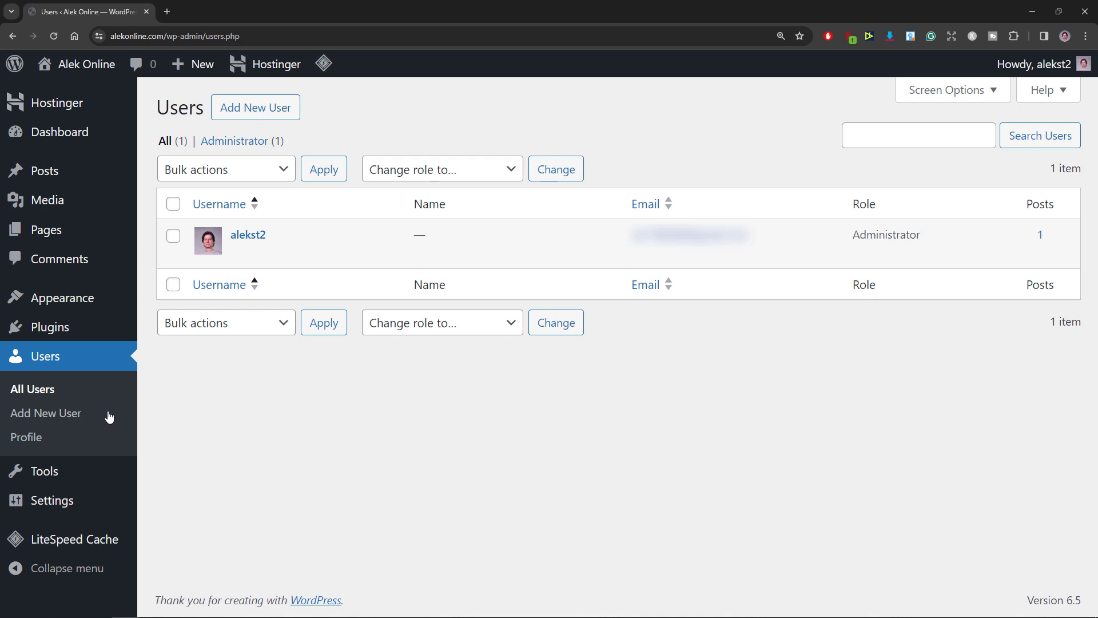
View the roles that can be assigned to users on the Users page, leaving the role selection unchanged.
{"action": "left_click", "coordinate": [513, 172]}
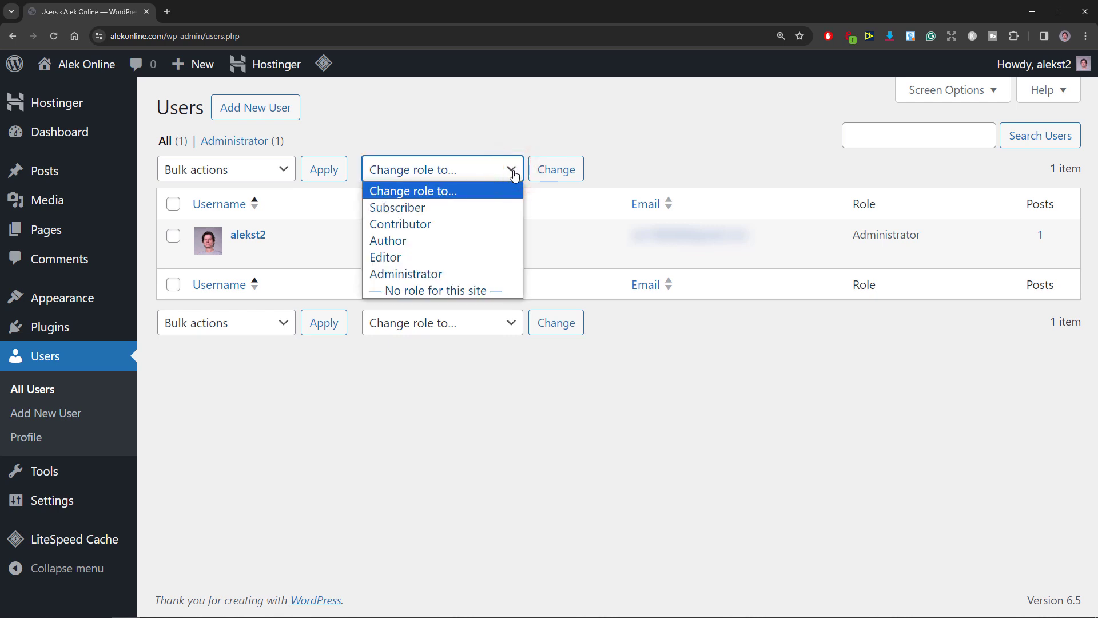
{"action": "left_click", "coordinate": [514, 174]}
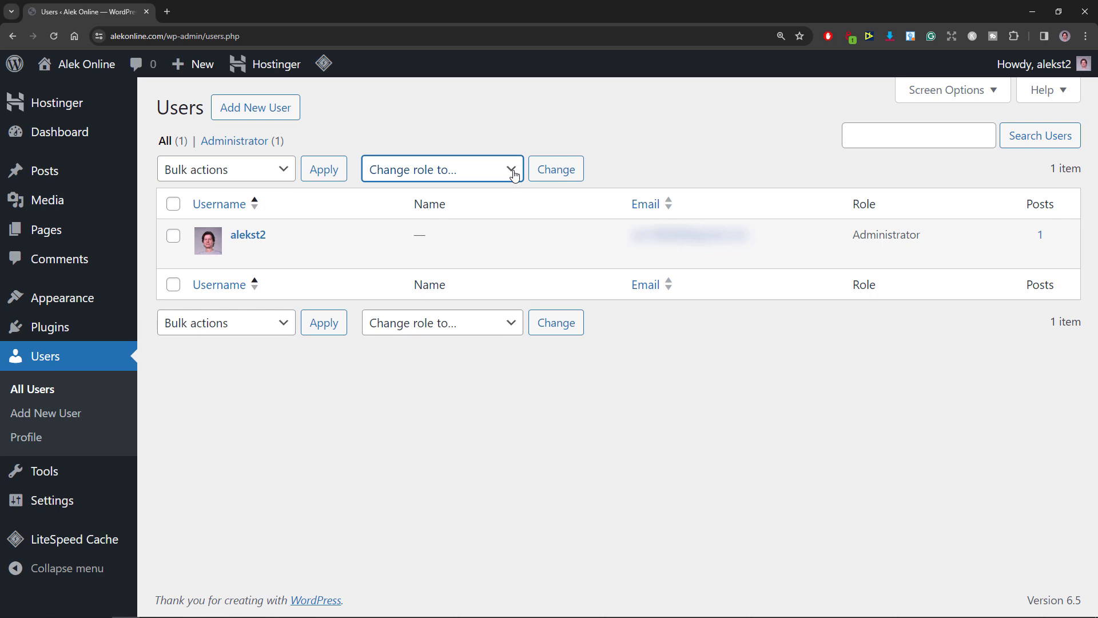
In the user profile, preview the Light and Ectoplasm admin color schemes and choose Coffee.
{"action": "left_click", "coordinate": [26, 441]}
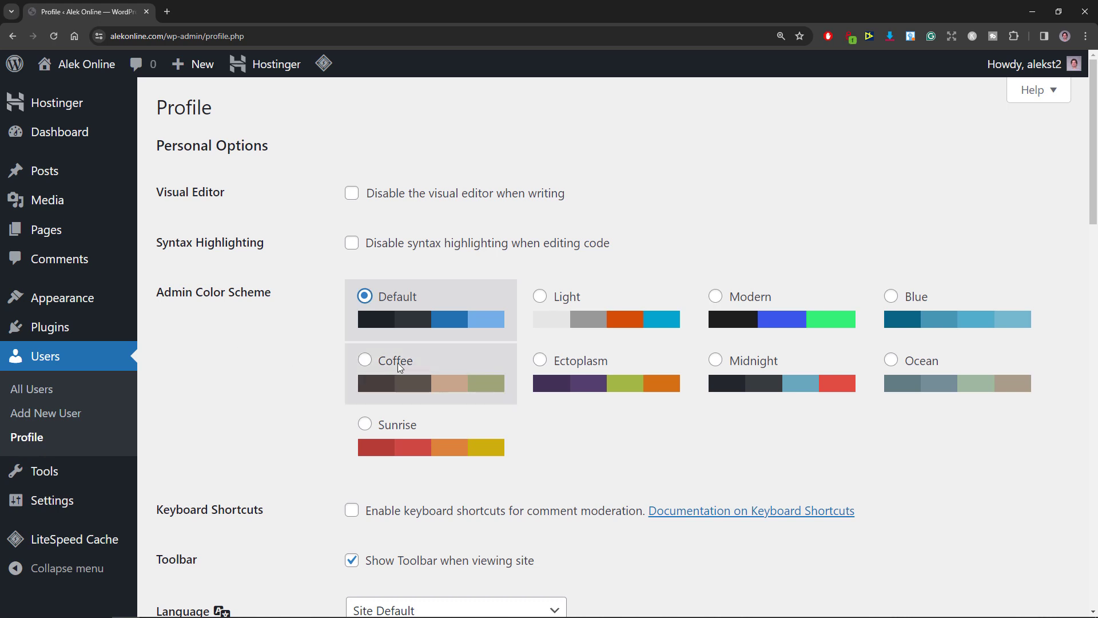
{"action": "left_click", "coordinate": [541, 297]}
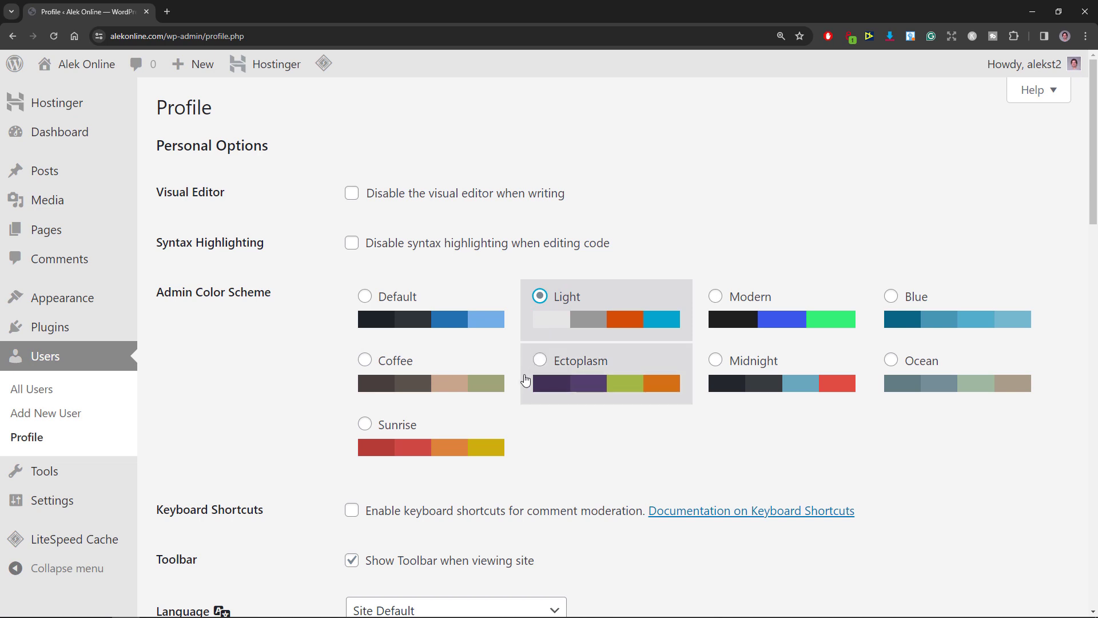
{"action": "left_click", "coordinate": [538, 360]}
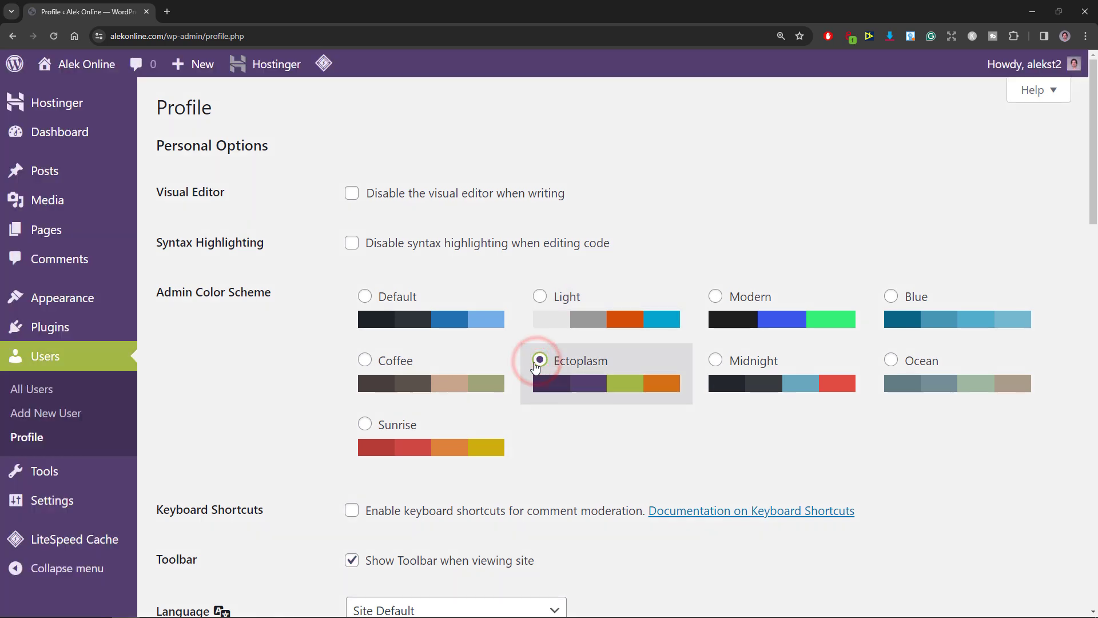
{"action": "left_click", "coordinate": [365, 362]}
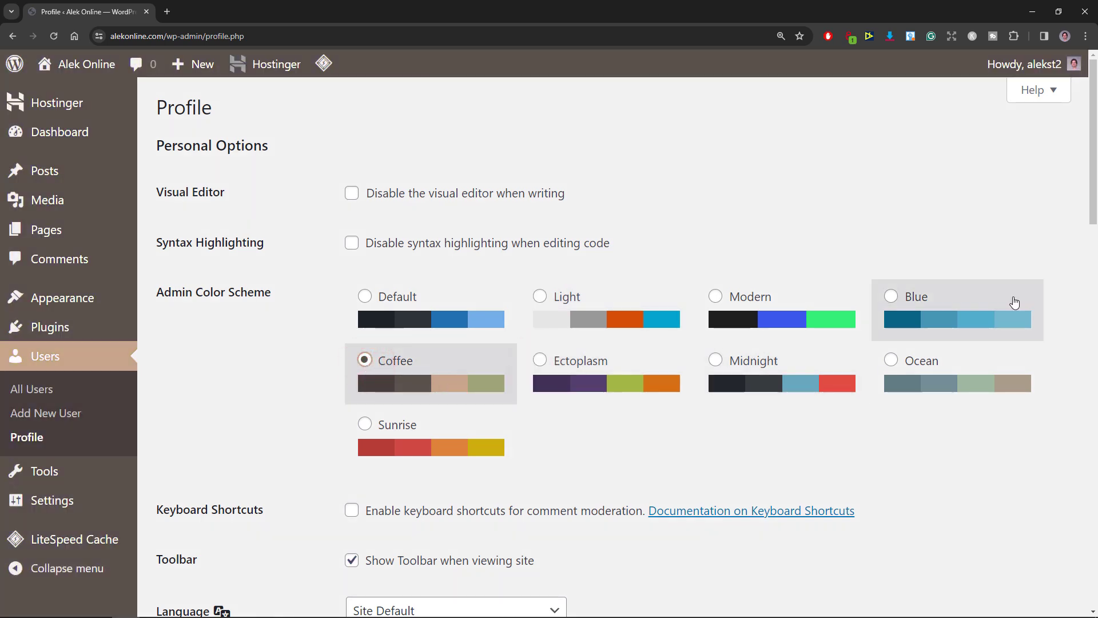
Replace the profile's nickname with the owner's first name, select it as the public display name and update the profile.
{"action": "left_click_drag", "start_coordinate": [1092, 213], "coordinate": [1096, 338]}
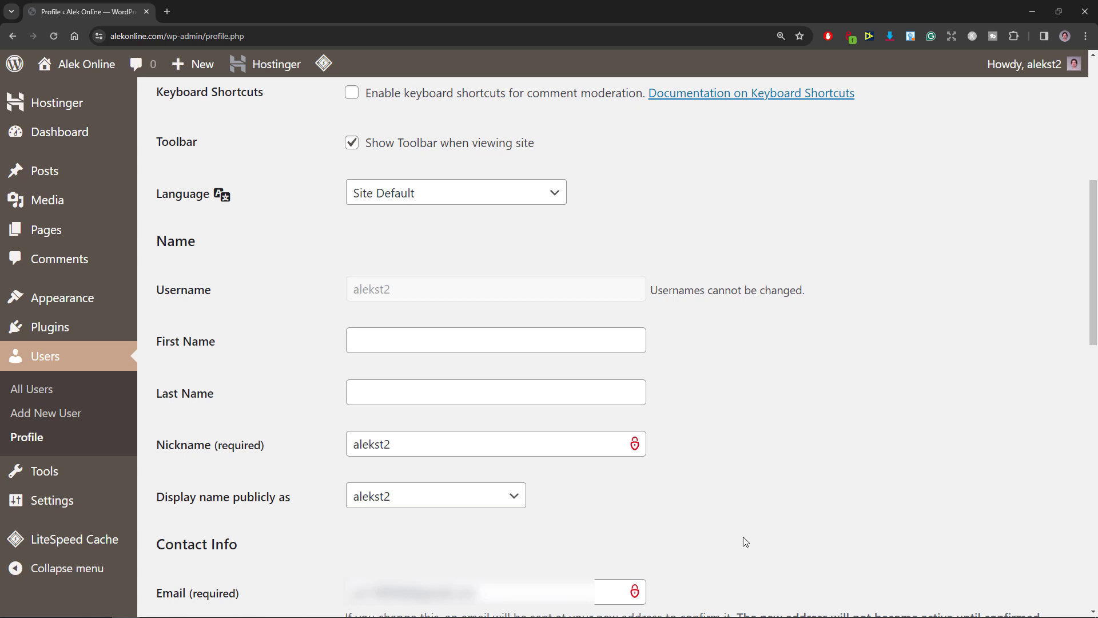
{"action": "double_click", "coordinate": [425, 445]}
{"action": "right_click", "coordinate": [425, 445]}
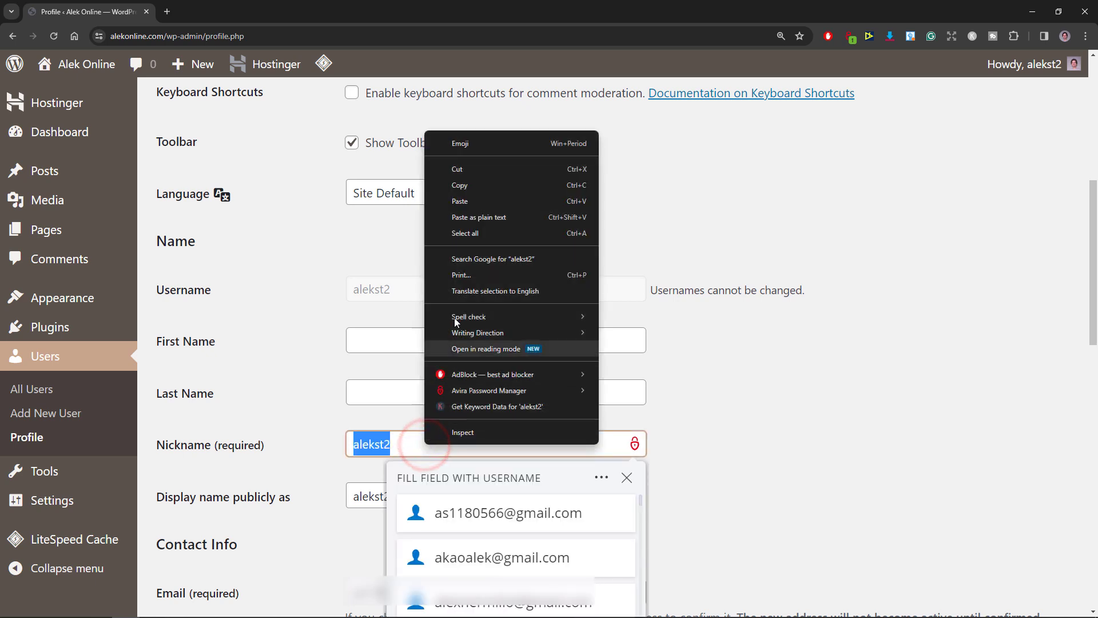
{"action": "left_click", "coordinate": [474, 203]}
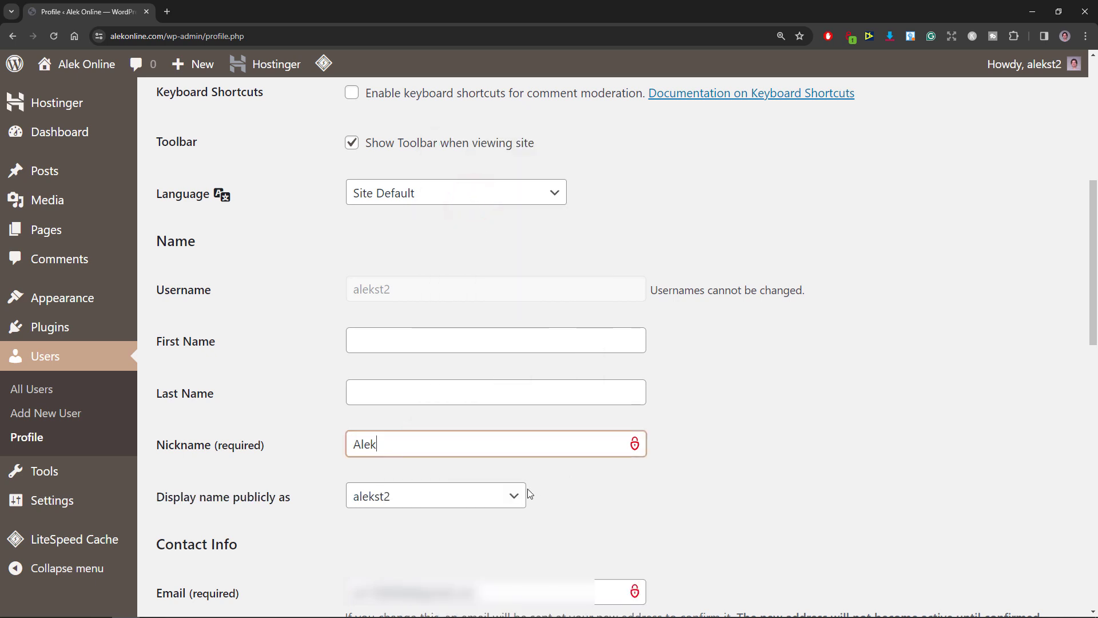
{"action": "left_click", "coordinate": [512, 494]}
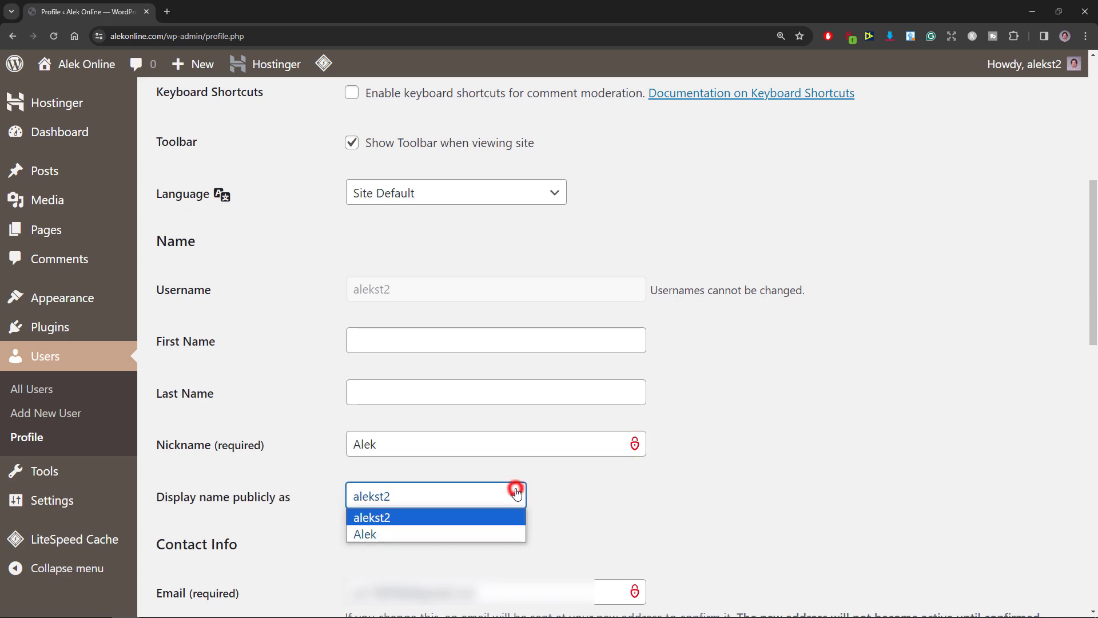
{"action": "left_click", "coordinate": [513, 534]}
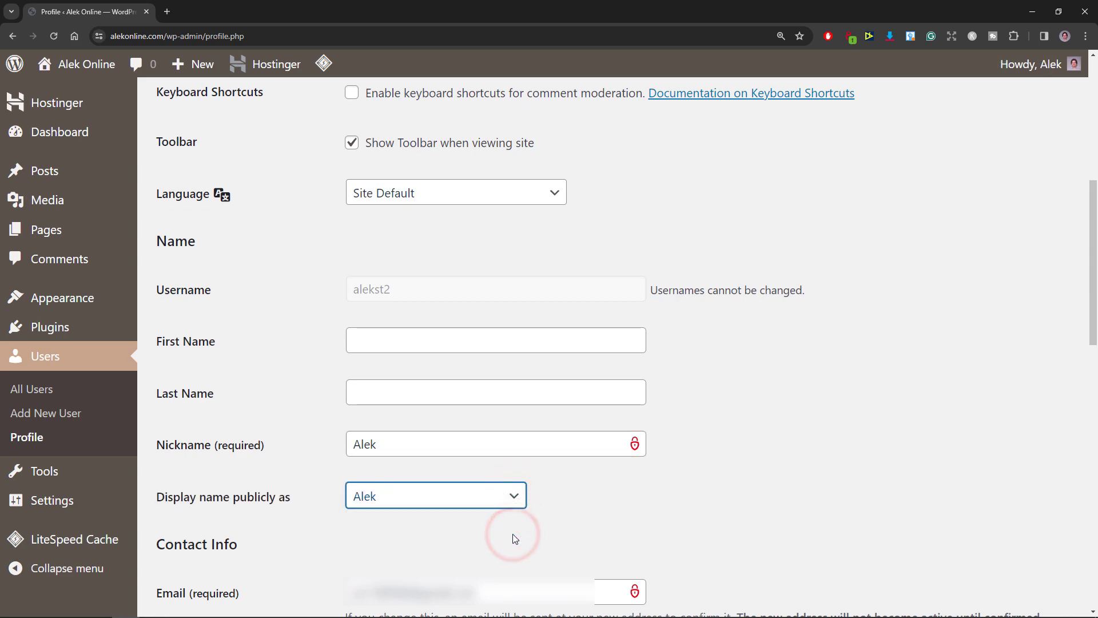
{"action": "left_click_drag", "start_coordinate": [1090, 333], "coordinate": [1094, 600]}
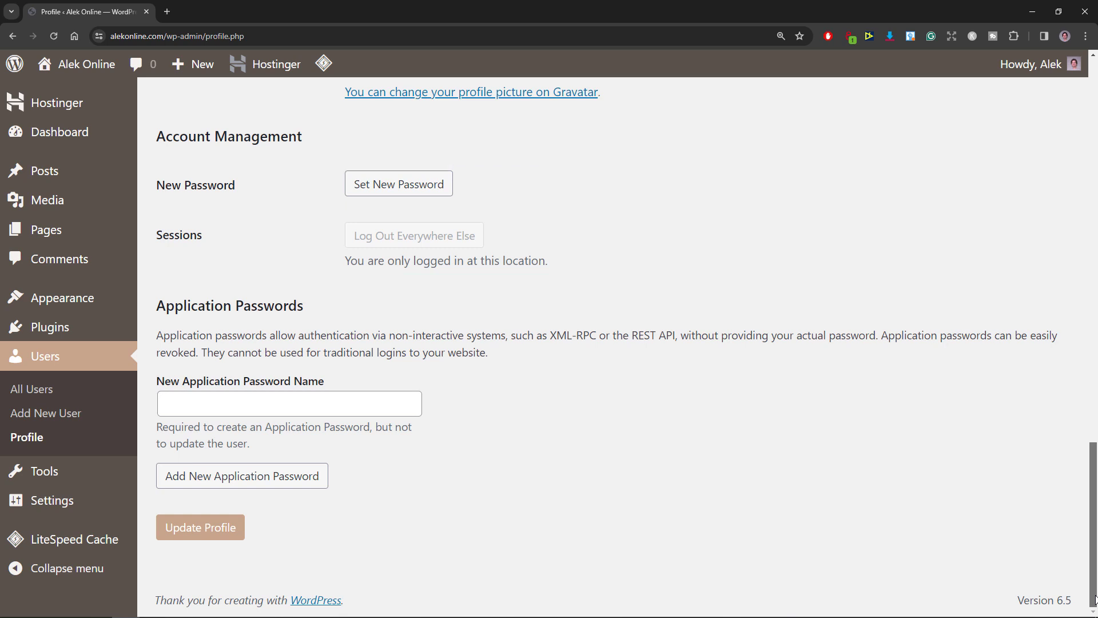
{"action": "left_click", "coordinate": [231, 534]}
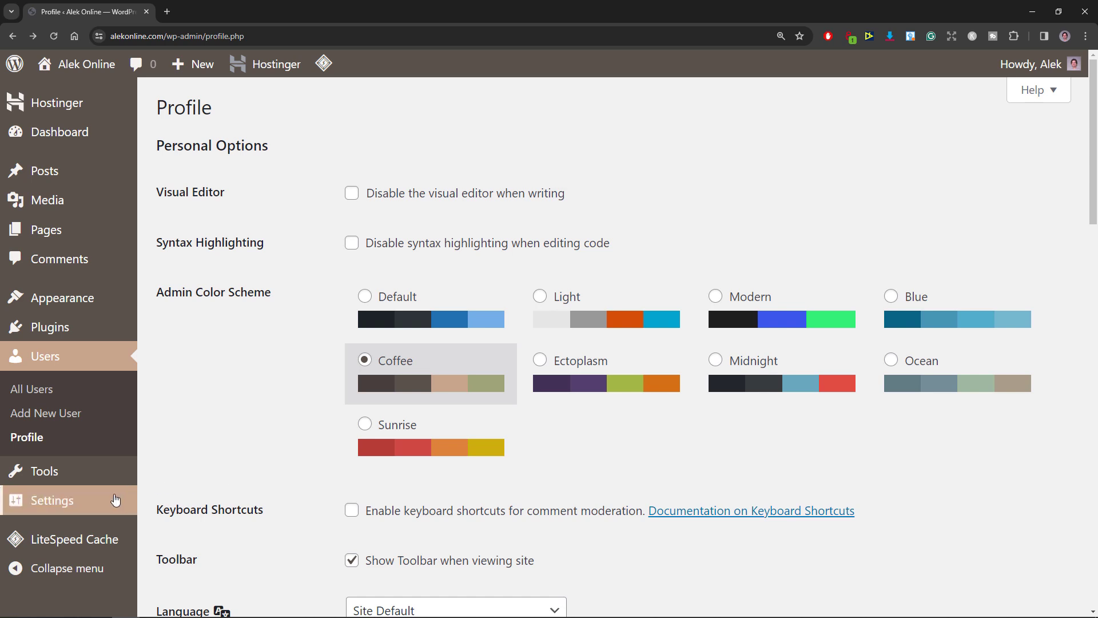
Review the General settings from the site title to the date, time and week-start options, and save them.
{"action": "mouse_move", "coordinate": [112, 499]}
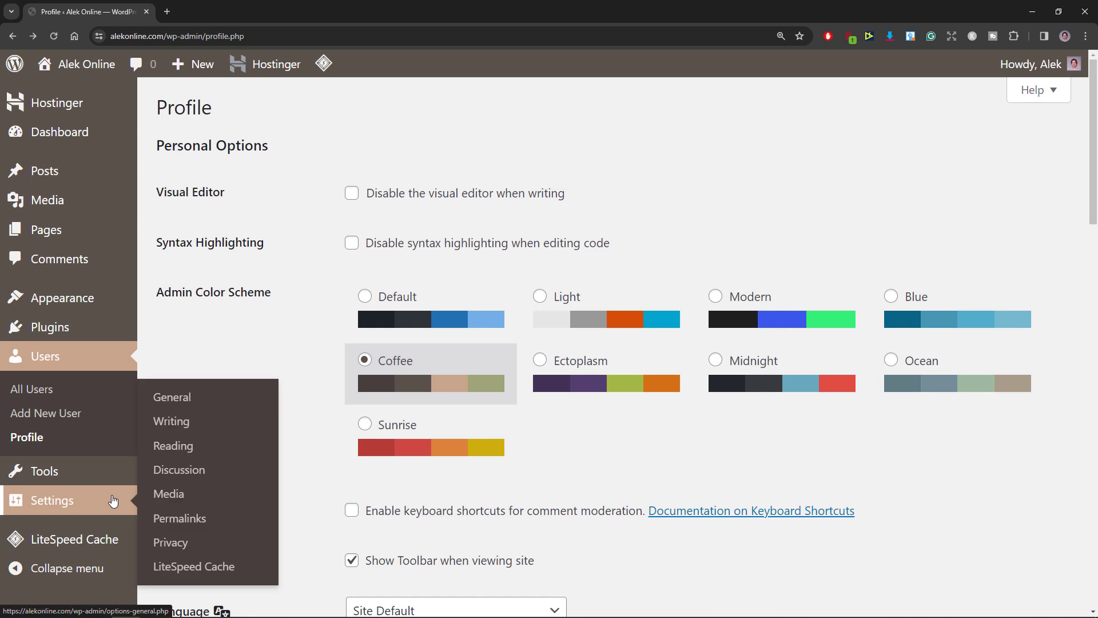
{"action": "left_click", "coordinate": [202, 401]}
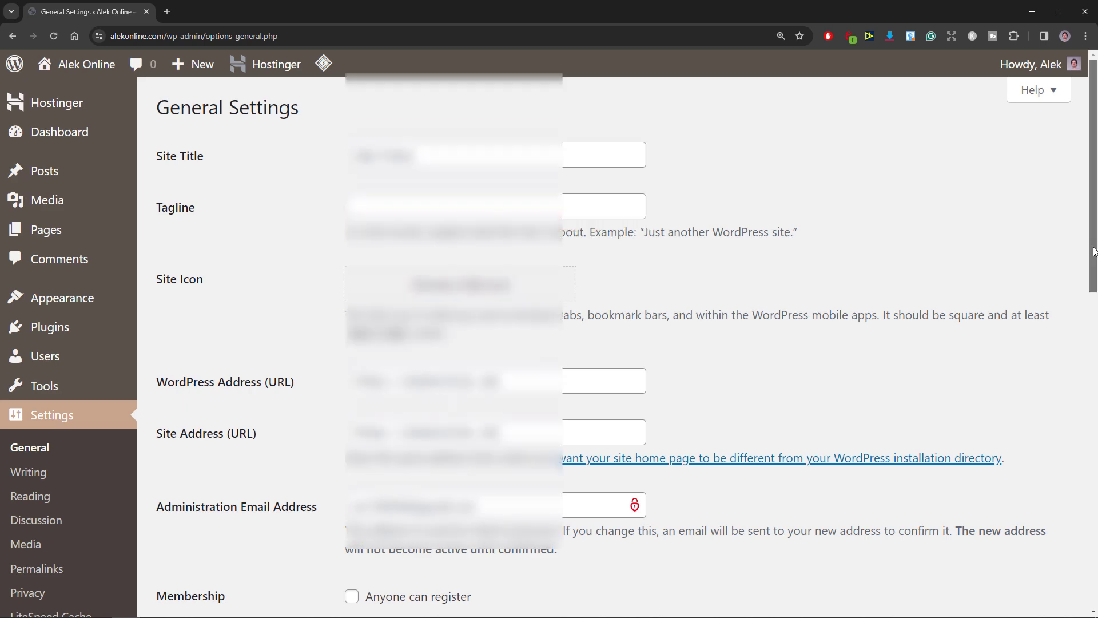
{"action": "scroll", "coordinate": [1090, 246], "scroll_direction": "down", "scroll_amount": 6}
{"action": "scroll", "coordinate": [1090, 246], "scroll_direction": "down", "scroll_amount": 5}
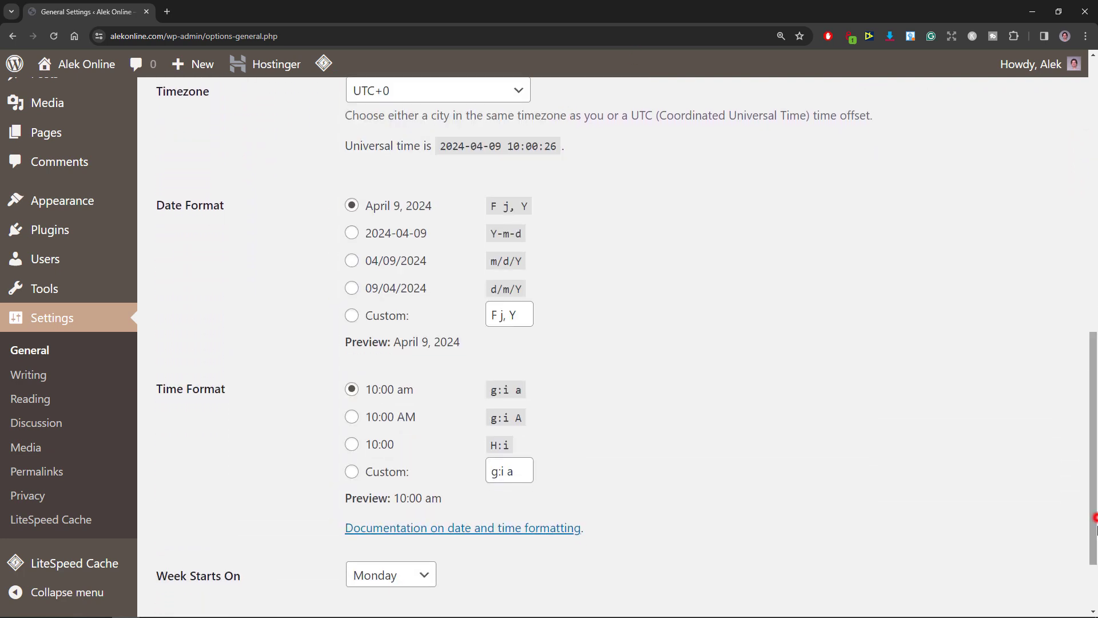
{"action": "scroll", "coordinate": [1094, 518], "scroll_direction": "down", "scroll_amount": 2}
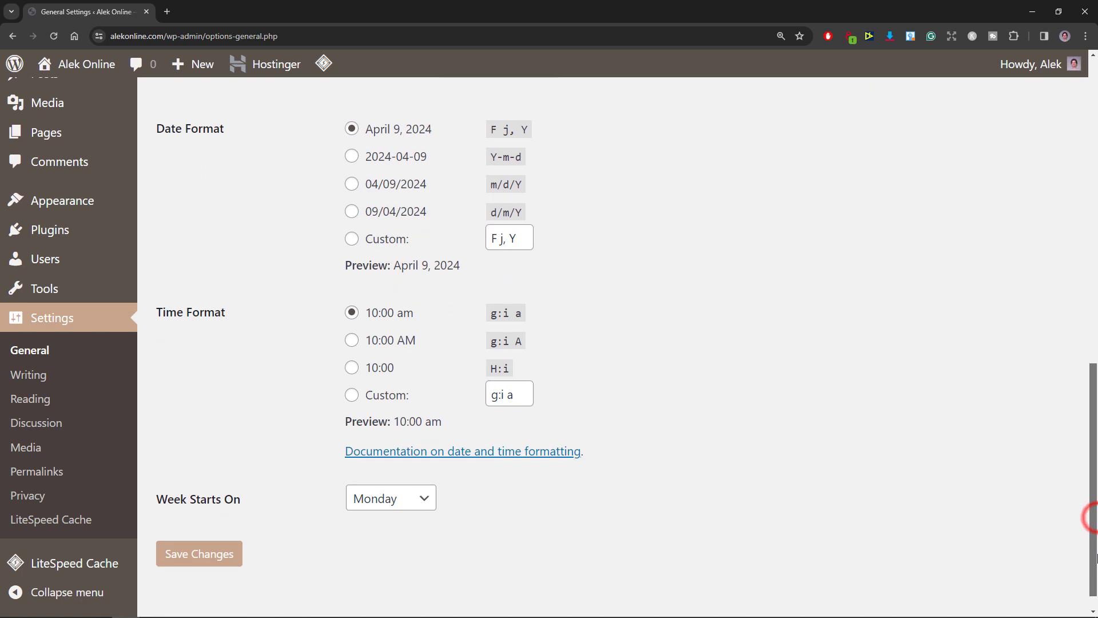
{"action": "left_click", "coordinate": [222, 548]}
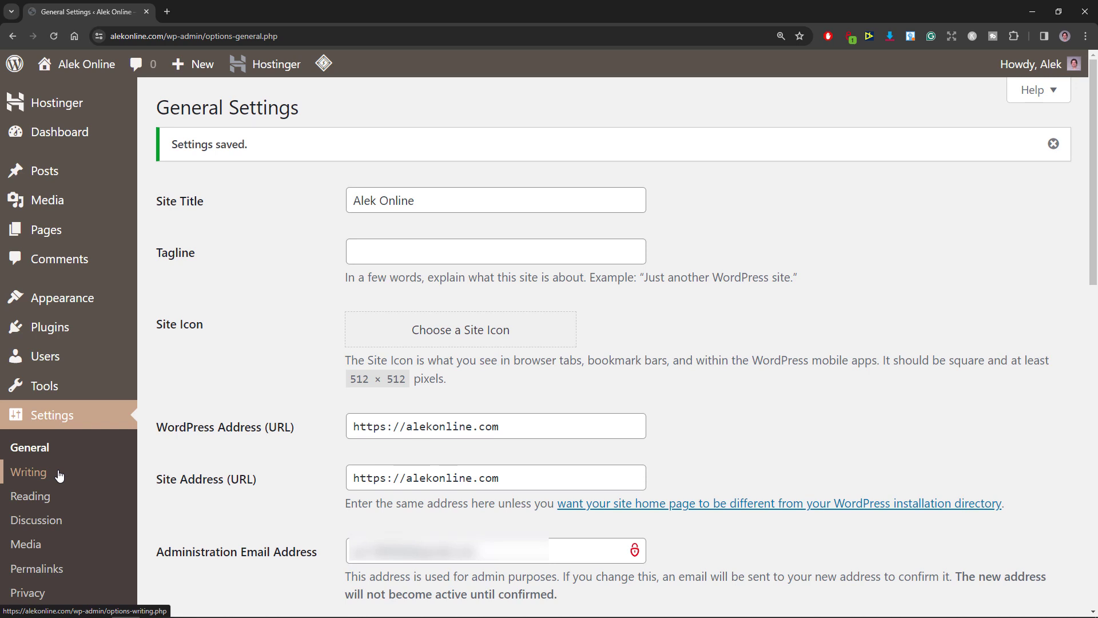
In the Reading settings, discourage search engines from indexing the site and save the changes.
{"action": "left_click", "coordinate": [46, 499]}
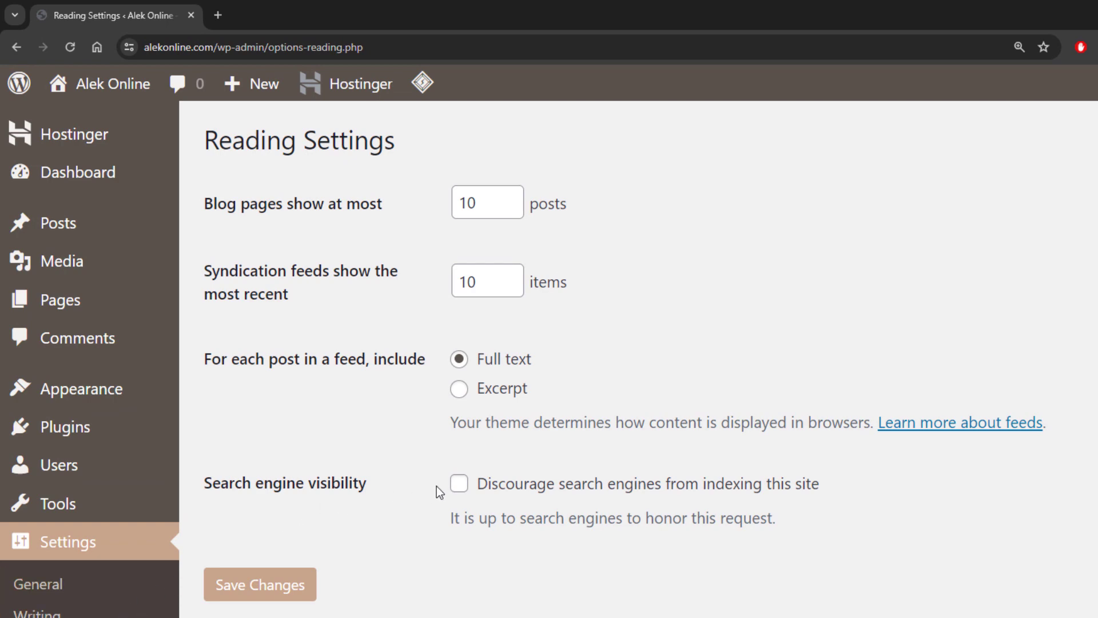
{"action": "left_click", "coordinate": [459, 483]}
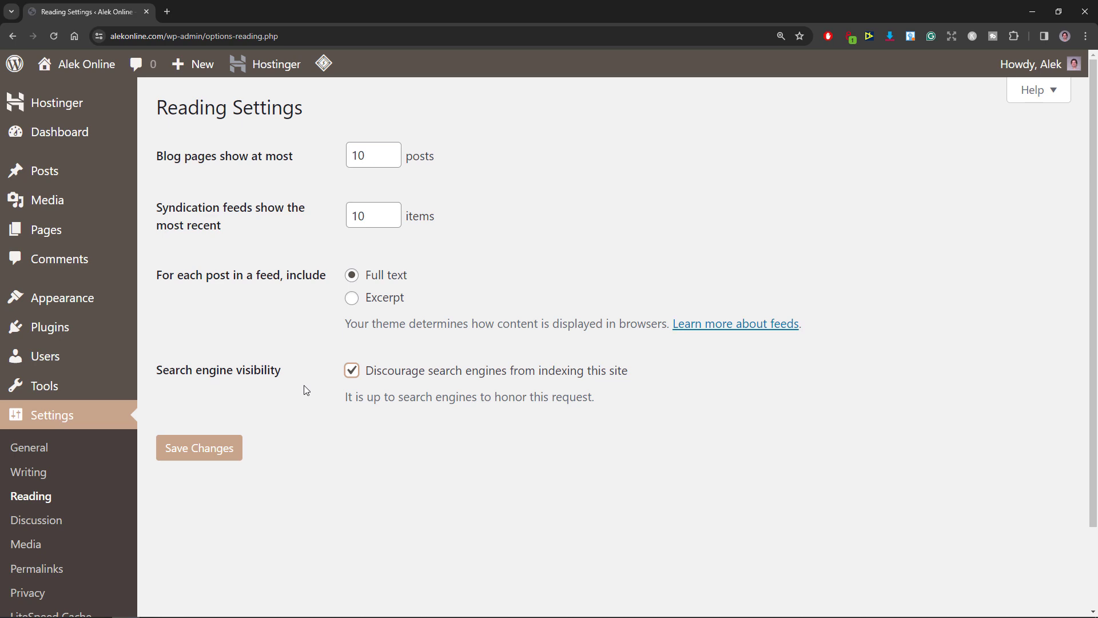
{"action": "left_click", "coordinate": [216, 451]}
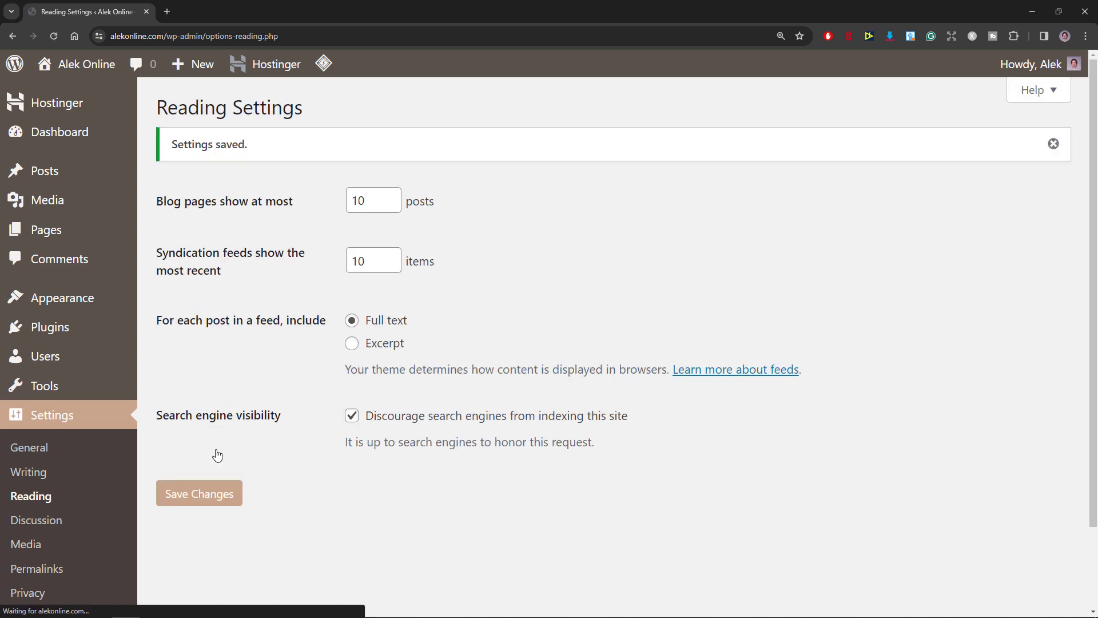
In the Discussion settings, require every comment to be manually approved before it appears, and save the changes.
{"action": "left_click", "coordinate": [50, 521]}
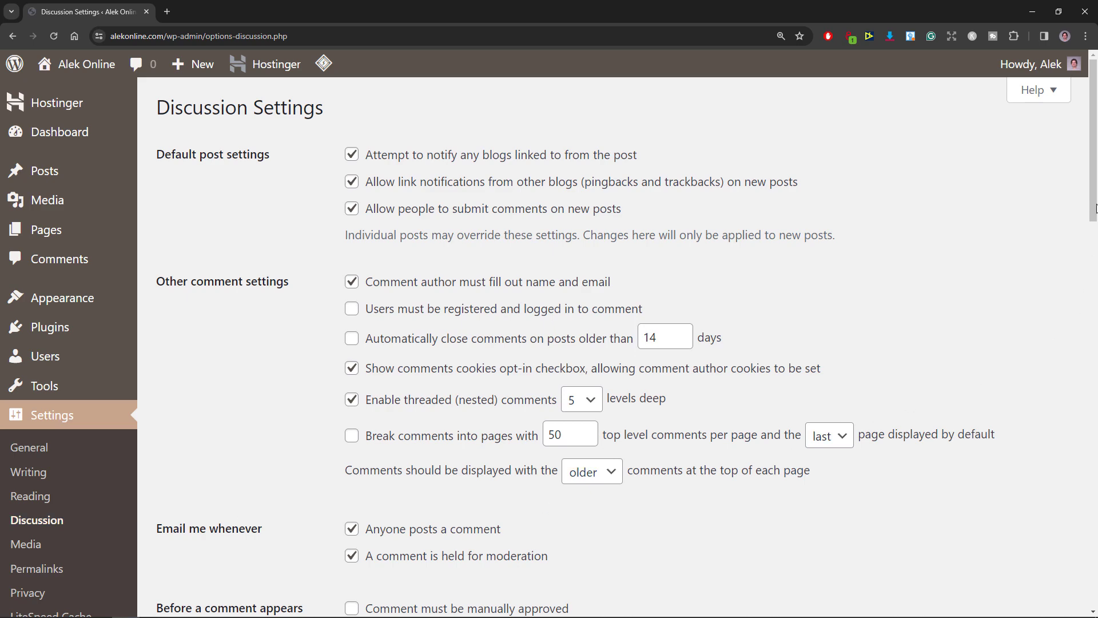
{"action": "left_click_drag", "start_coordinate": [1093, 203], "coordinate": [1015, 297]}
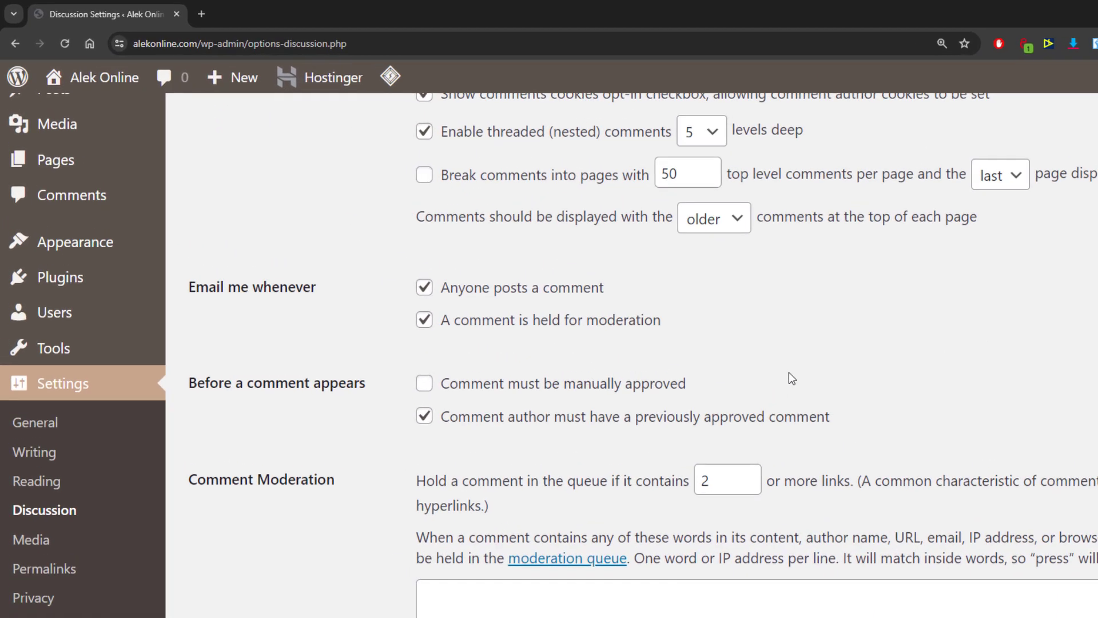
{"action": "left_click", "coordinate": [428, 387]}
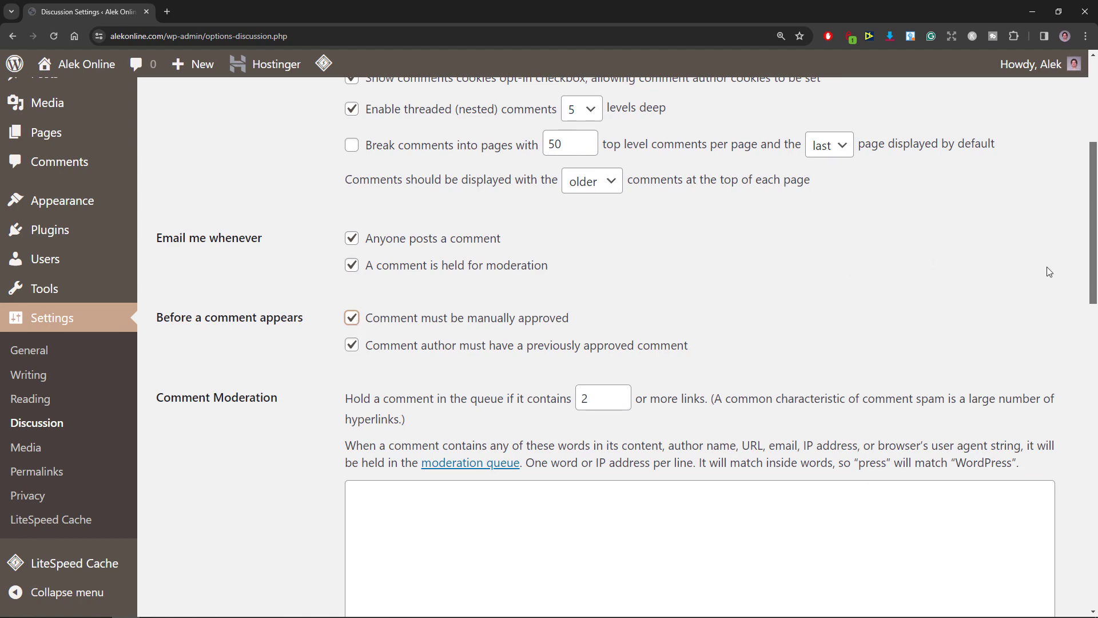
{"action": "scroll", "coordinate": [1094, 286], "scroll_direction": "down", "scroll_amount": 15}
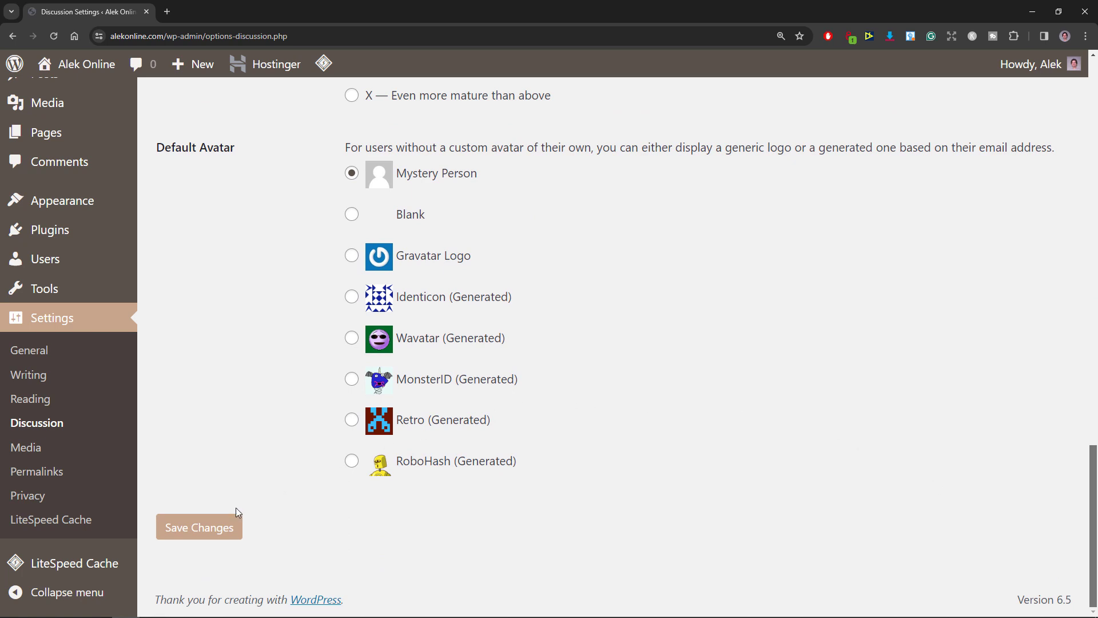
{"action": "left_click", "coordinate": [222, 529]}
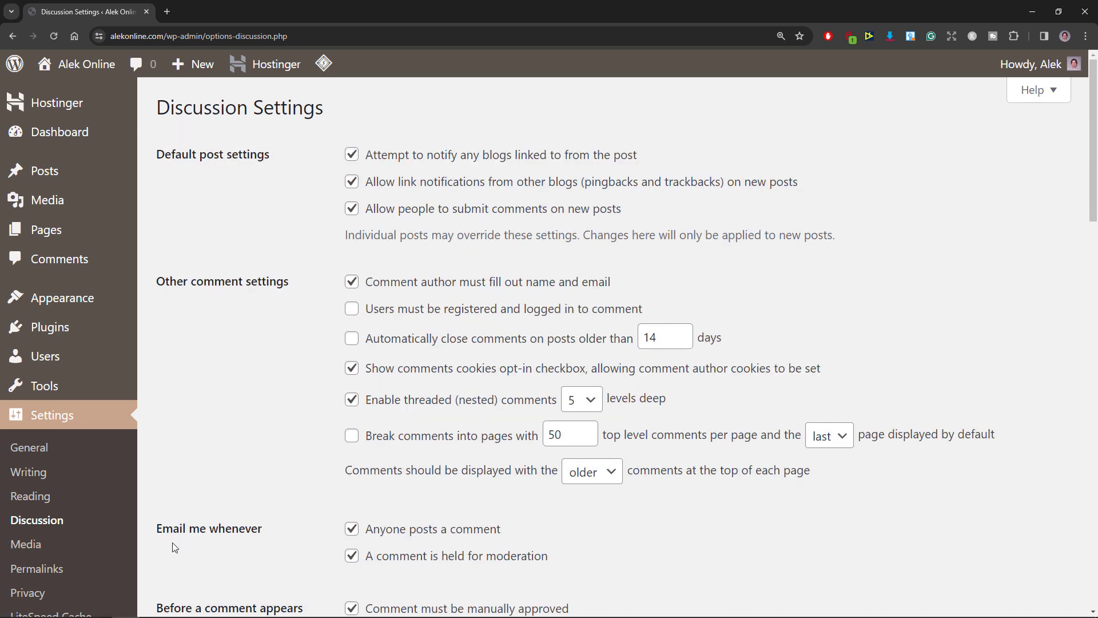
Set the permalinks to the custom structure /%category%/%postname%/ using the available tags, and save the changes.
{"action": "left_click", "coordinate": [109, 568]}
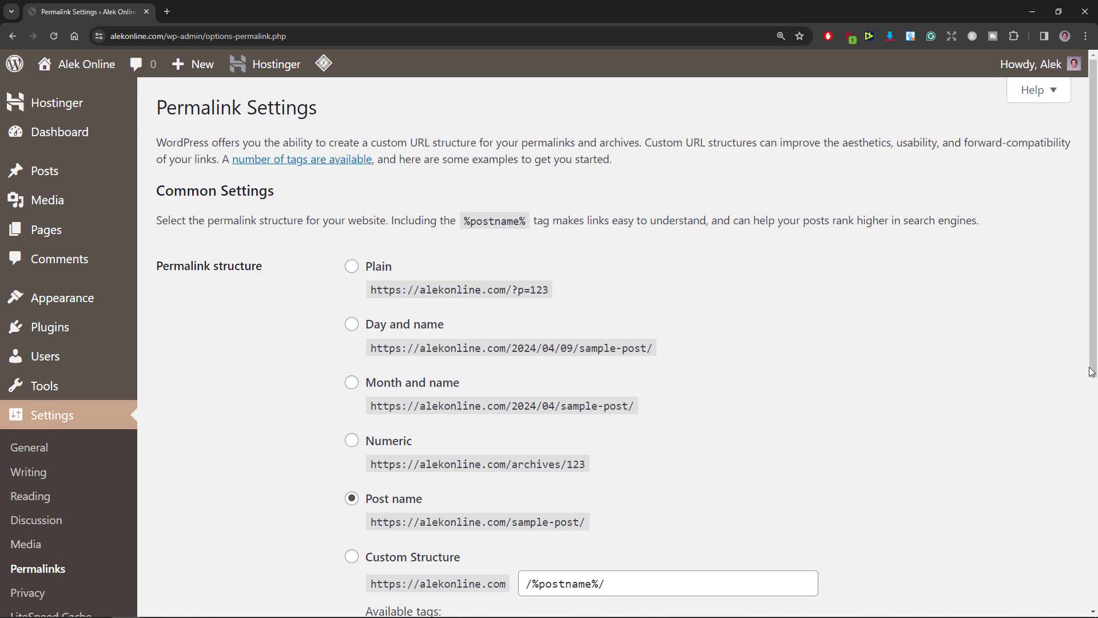
{"action": "left_click_drag", "start_coordinate": [1092, 372], "coordinate": [1096, 473]}
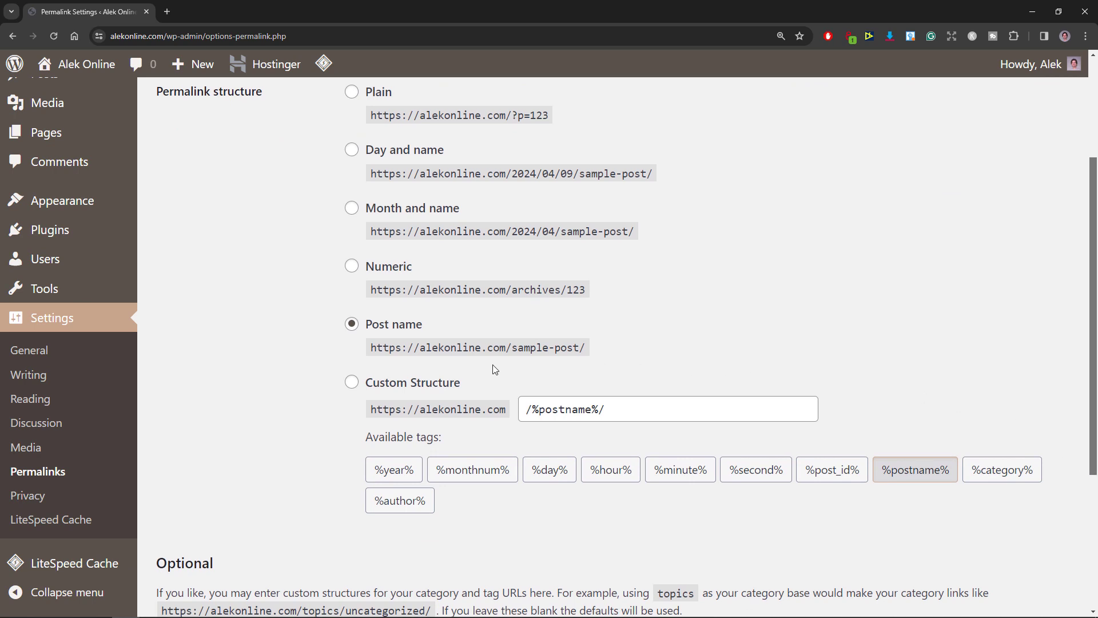
{"action": "left_click", "coordinate": [353, 385]}
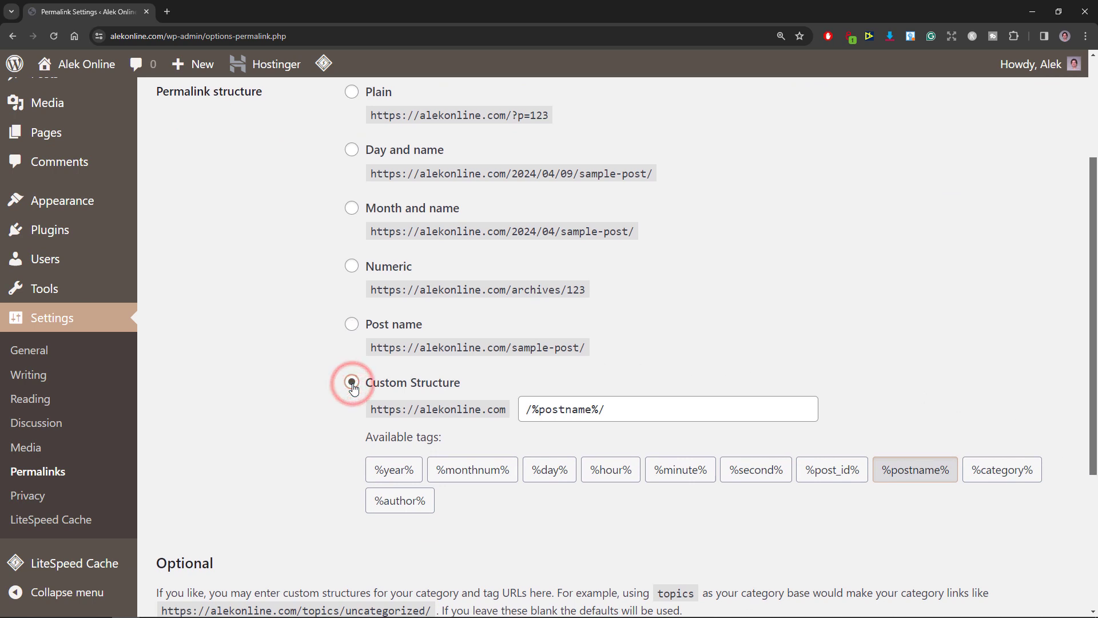
{"action": "triple_click", "coordinate": [614, 405]}
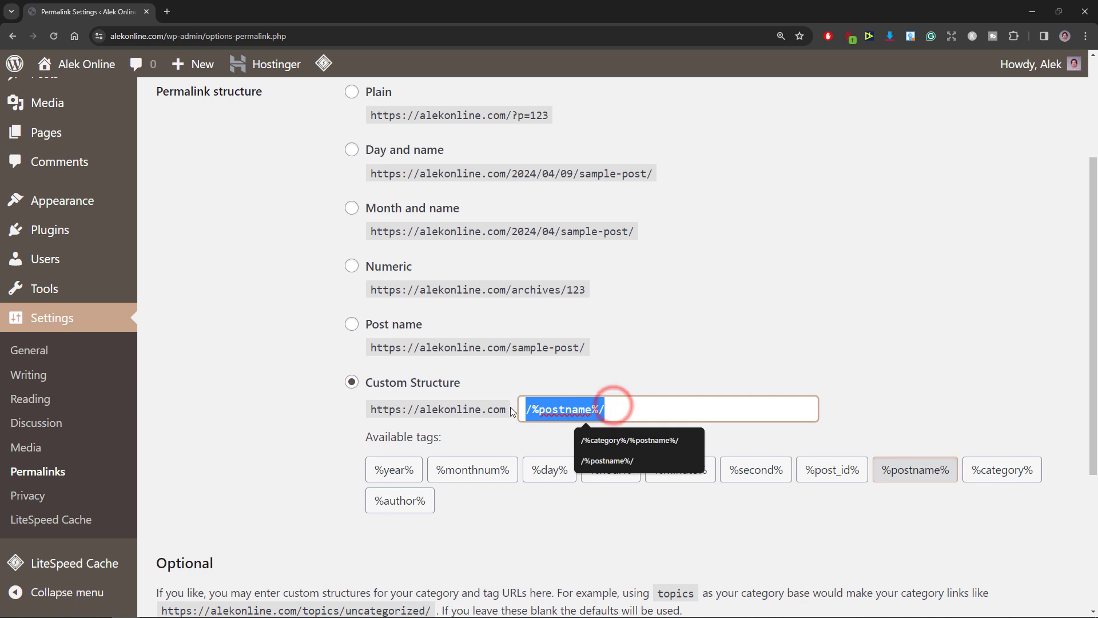
{"action": "key", "text": "BackSpace"}
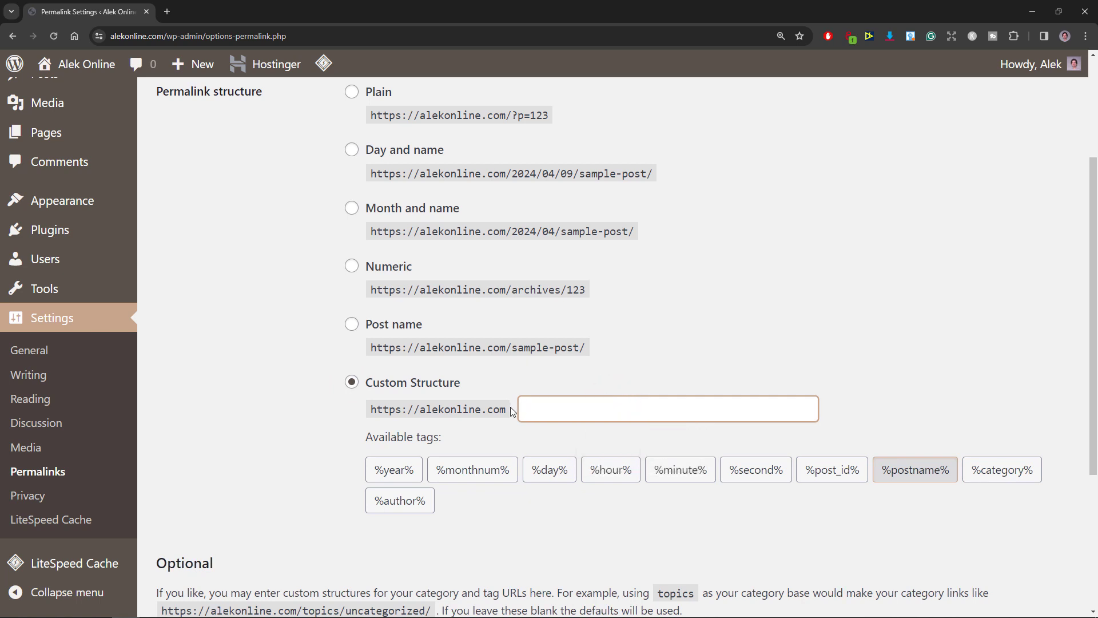
{"action": "left_click", "coordinate": [999, 472]}
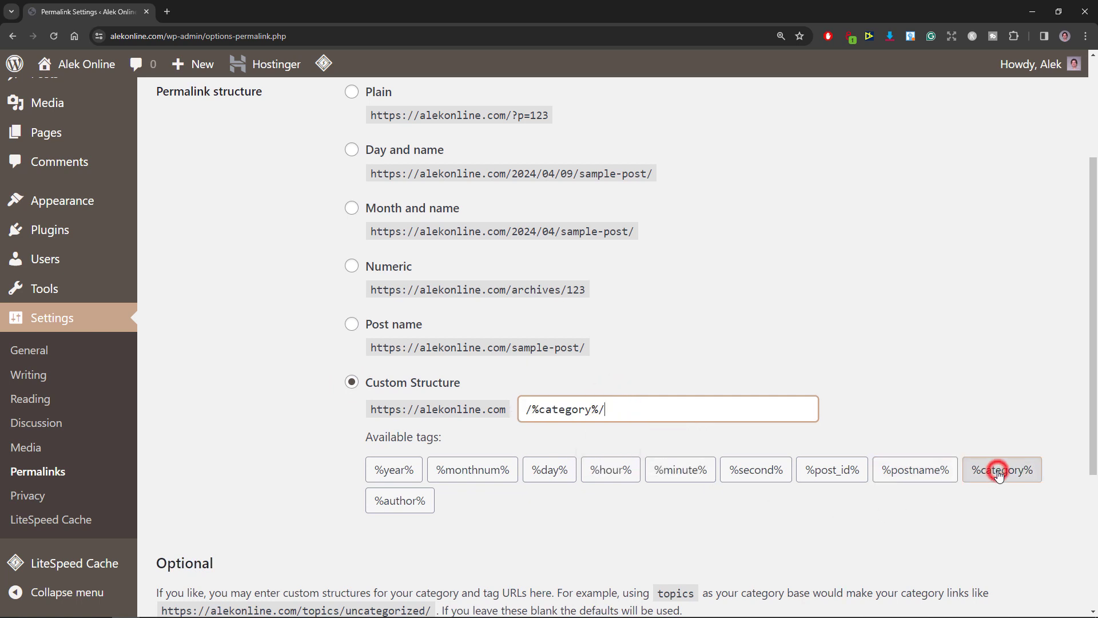
{"action": "left_click", "coordinate": [933, 474]}
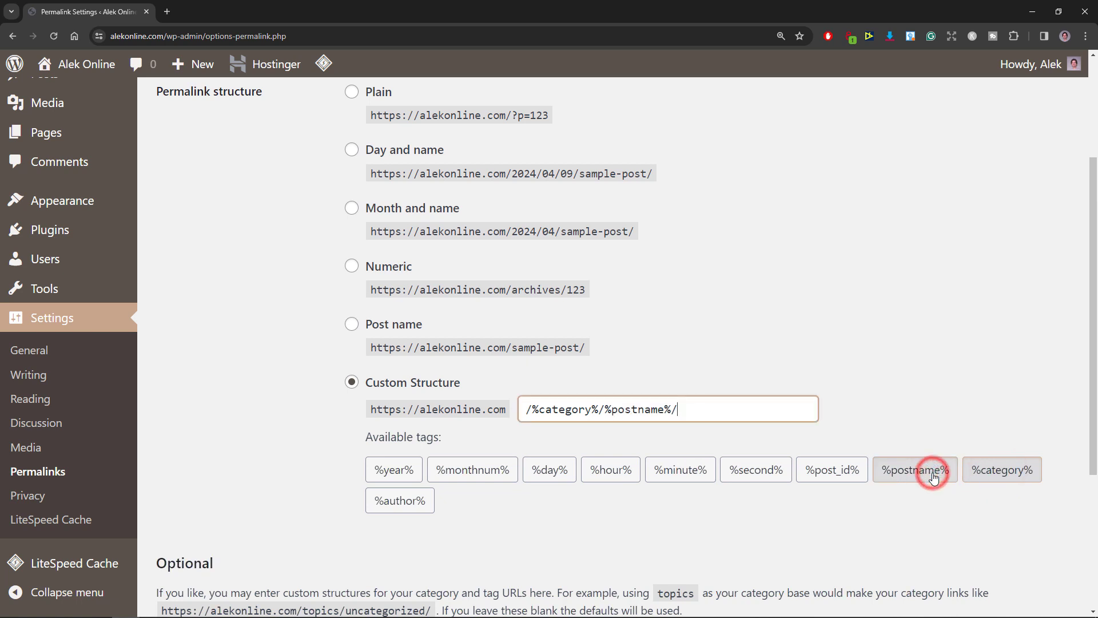
{"action": "left_click_drag", "start_coordinate": [1094, 446], "coordinate": [1094, 593]}
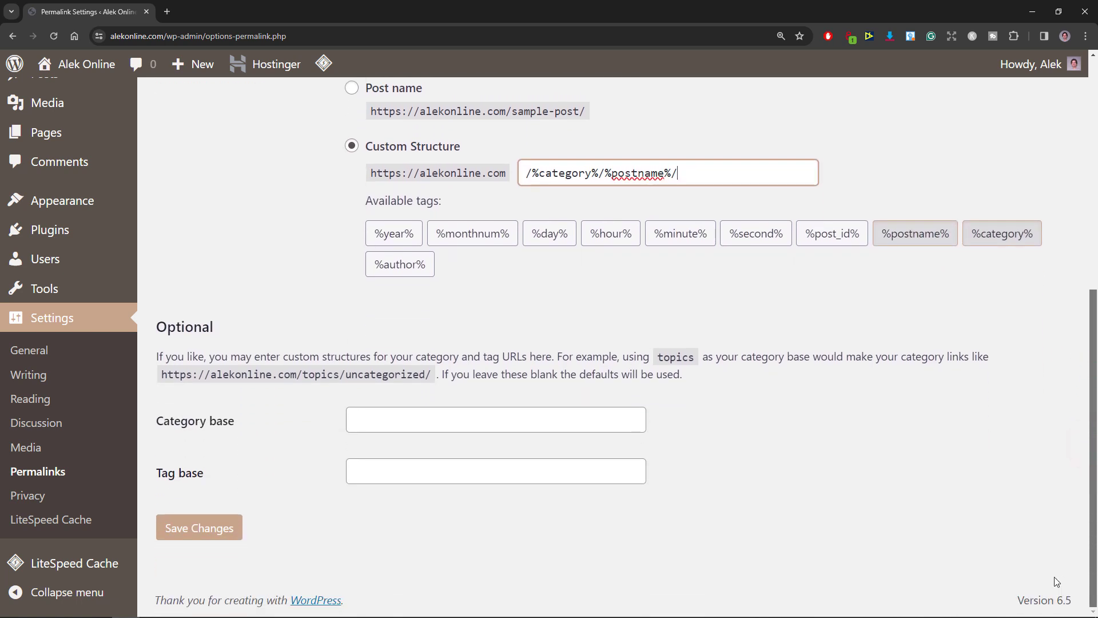
{"action": "left_click", "coordinate": [221, 529]}
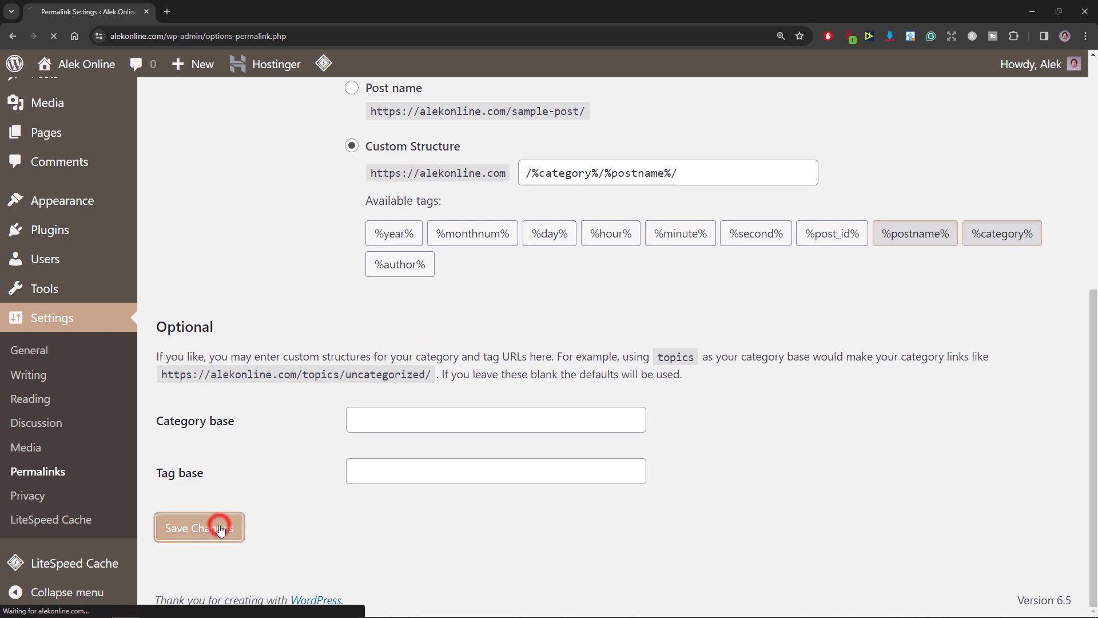
Look through the Privacy settings, including the Privacy Policy page options, and collapse the admin menu.
{"action": "left_click", "coordinate": [104, 499]}
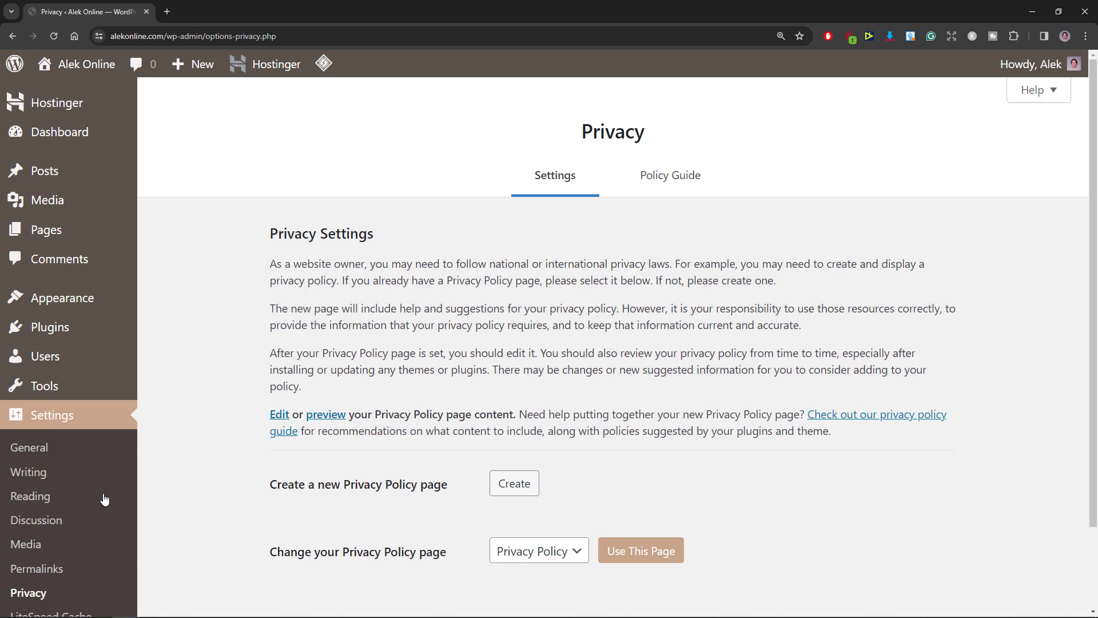
{"action": "scroll", "coordinate": [582, 524], "scroll_direction": "down", "scroll_amount": 3}
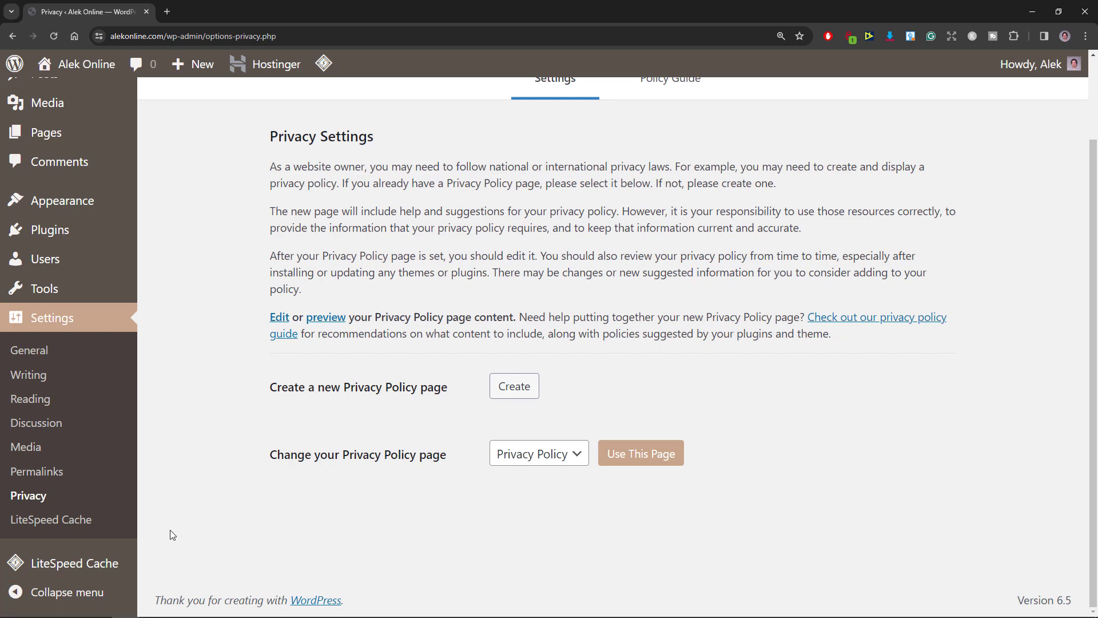
{"action": "left_click", "coordinate": [17, 592]}
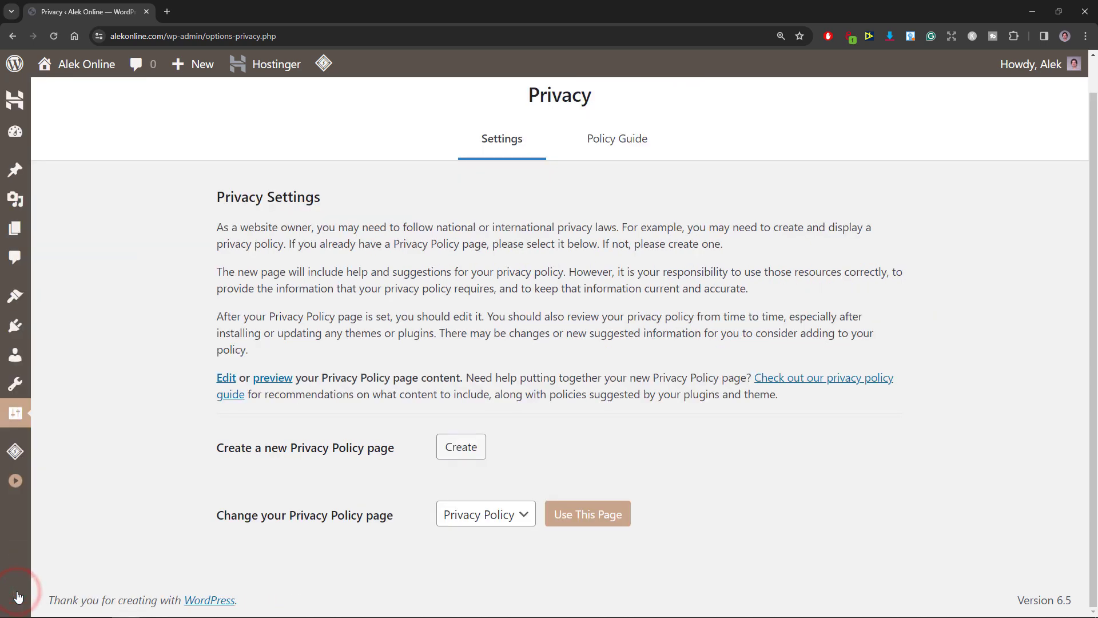